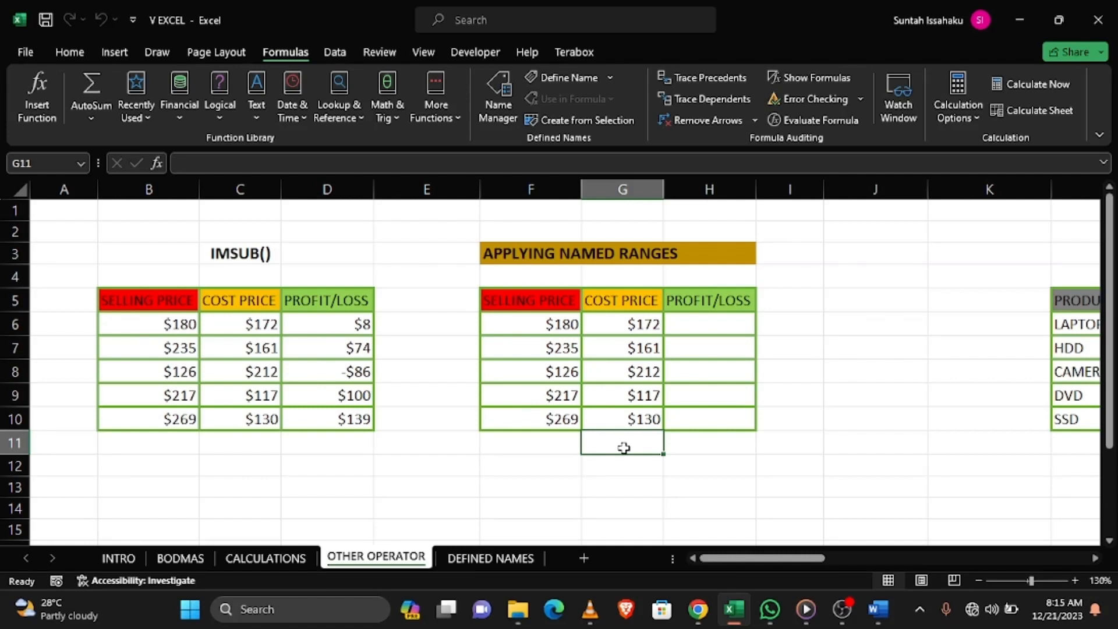
Select the selling prices in F6:F10 of the APPLYING NAMED RANGES table
drag(551, 324, 544, 426)
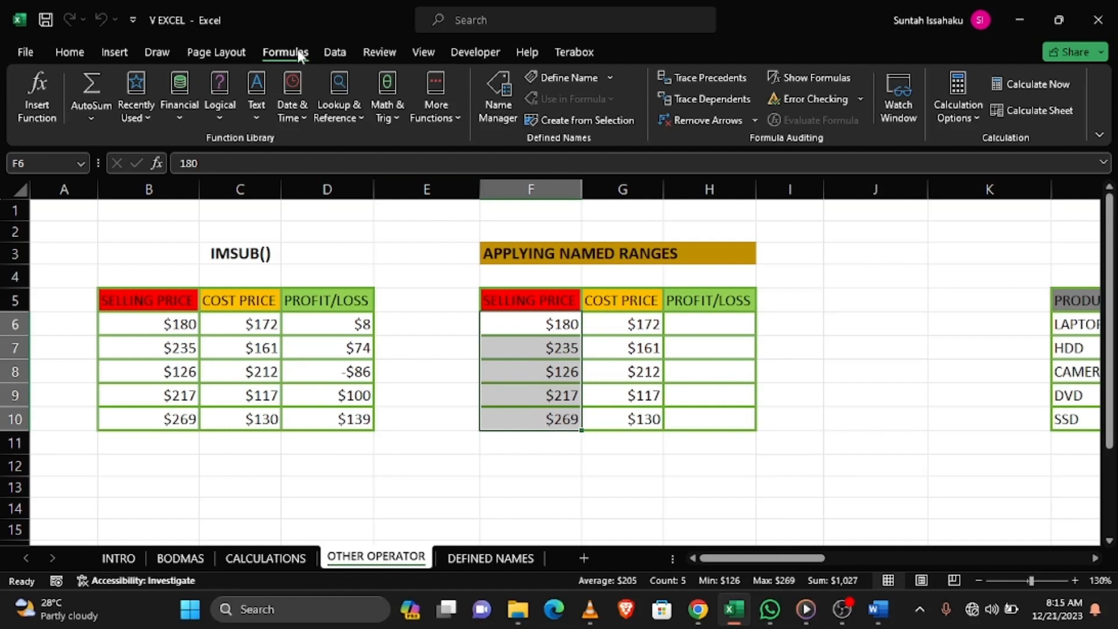
click(502, 101)
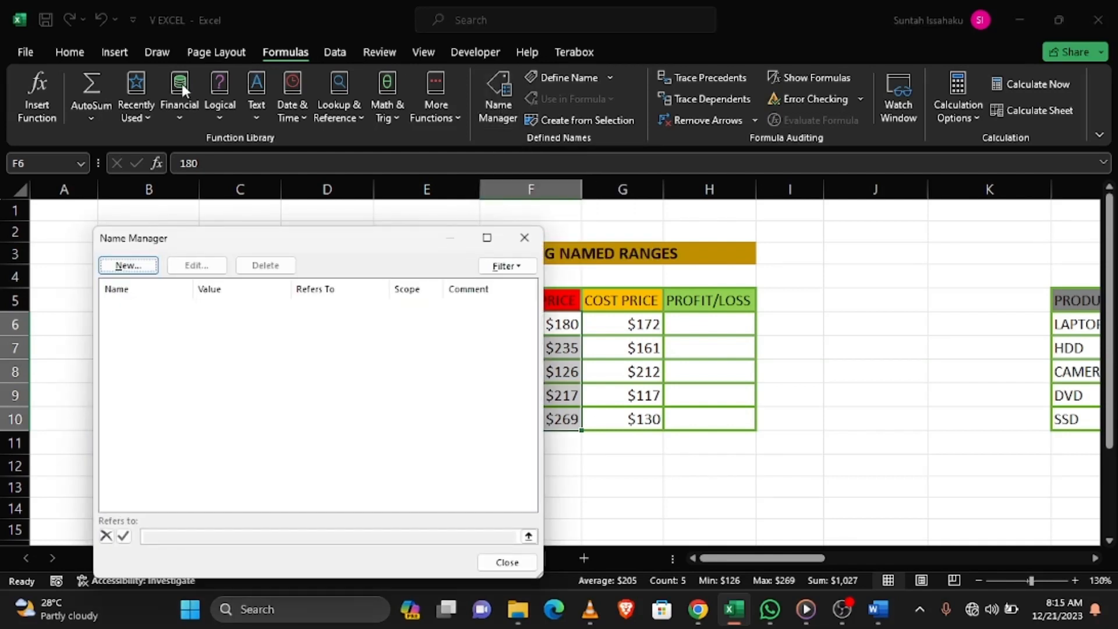
click(121, 263)
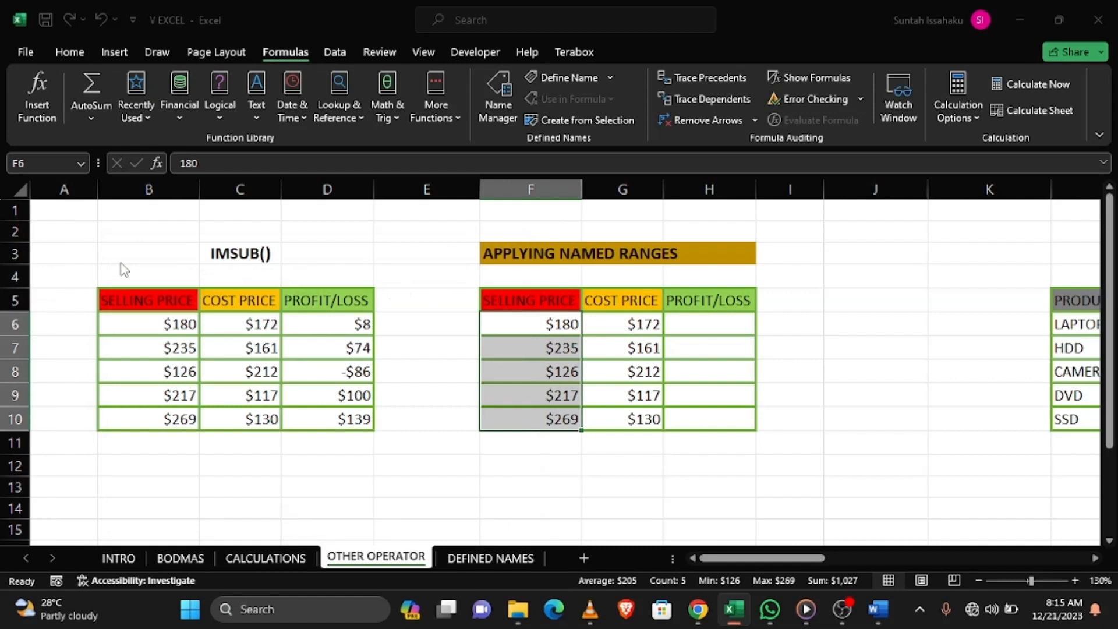
click(425, 325)
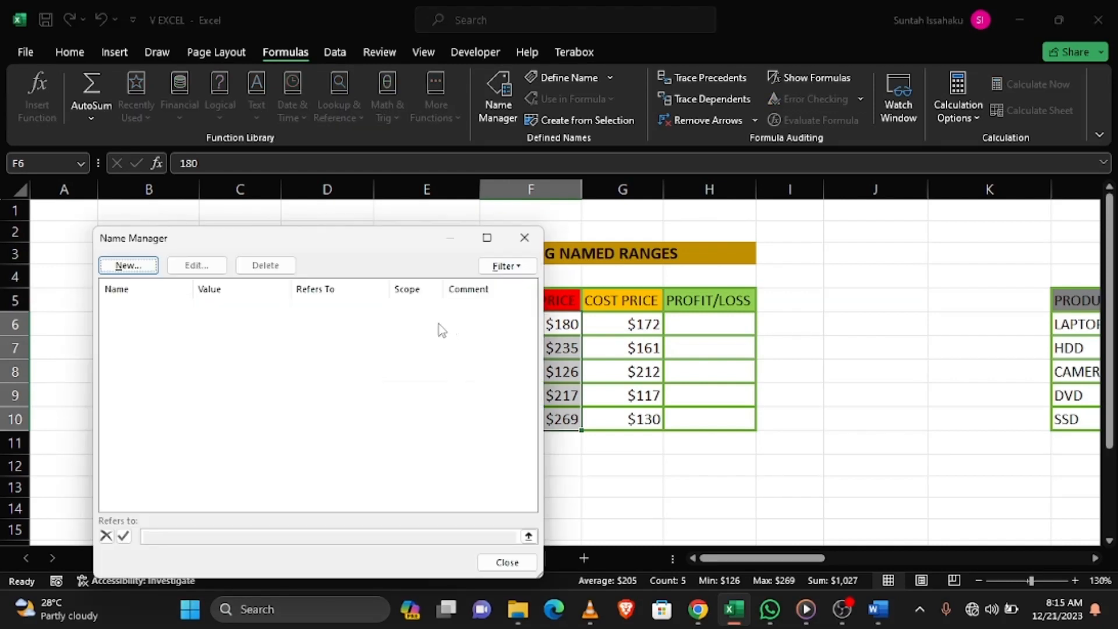
click(524, 238)
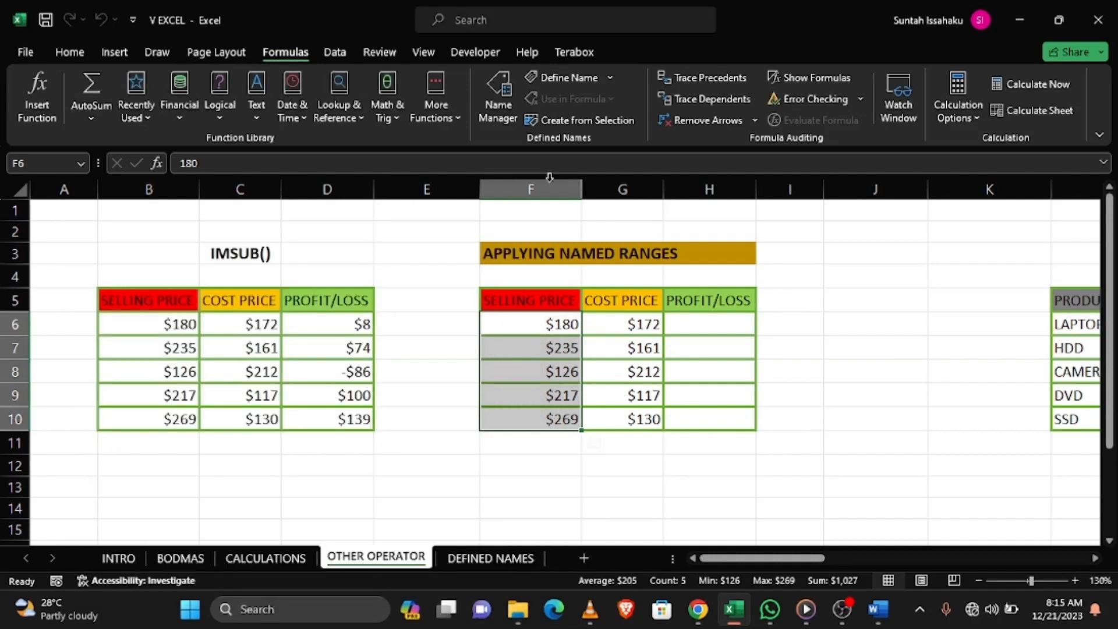
Define the name SELLING_P with Workbook scope for the selected selling prices in F6:F10
click(571, 77)
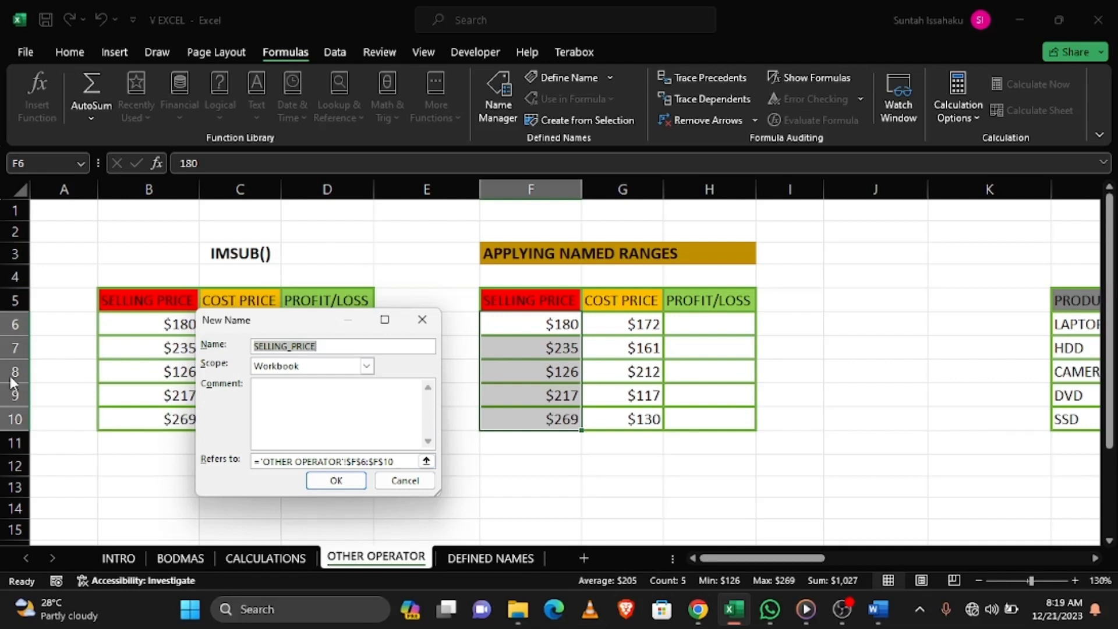
click(335, 348)
key(BackSpace)
key(BackSpace)
key(BackSpace)
key(BackSpace)
key(BackSpace)
key(BackSpace)
key(BackSpace)
key(BackSpace)
key(BackSpace)
key(BackSpace)
key(BackSpace)
key(BackSpace)
key(BackSpace)
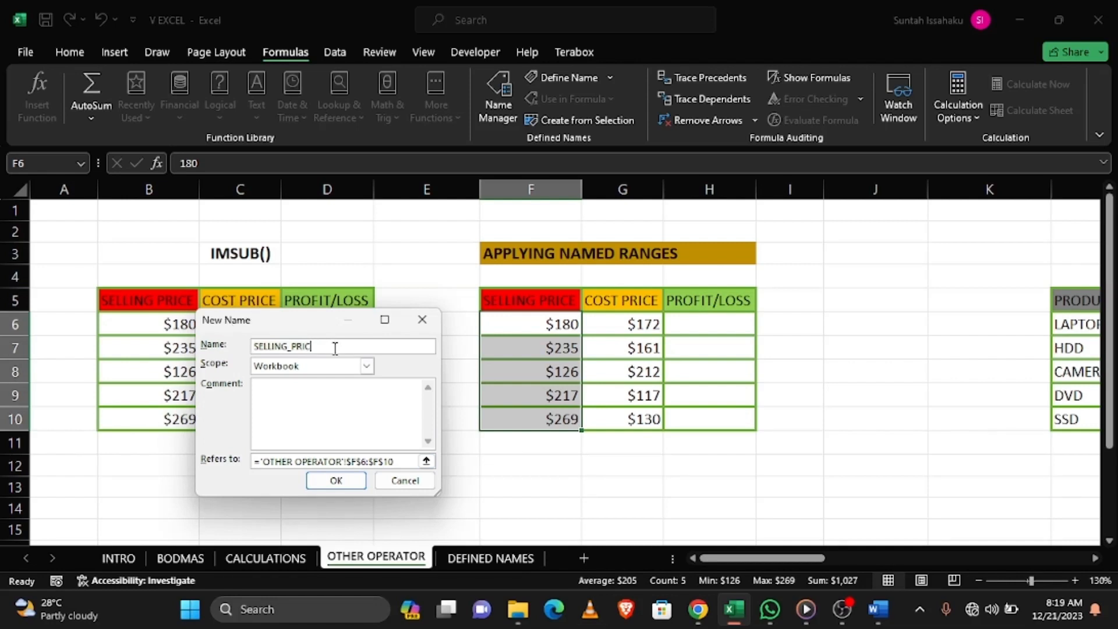
text(SELLING_P)
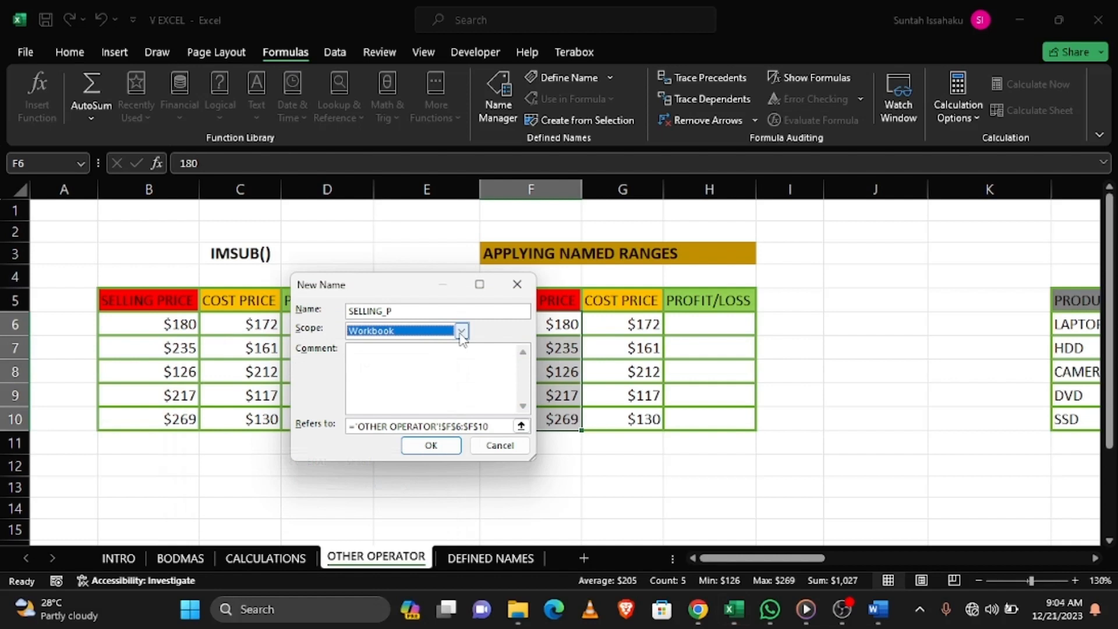
click(461, 332)
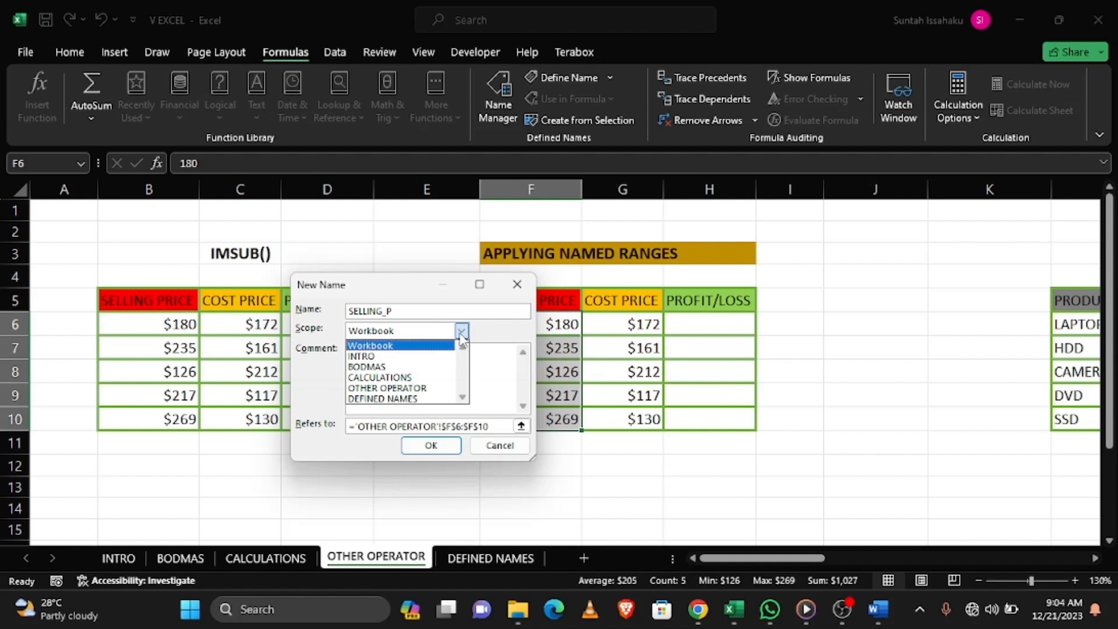
click(461, 333)
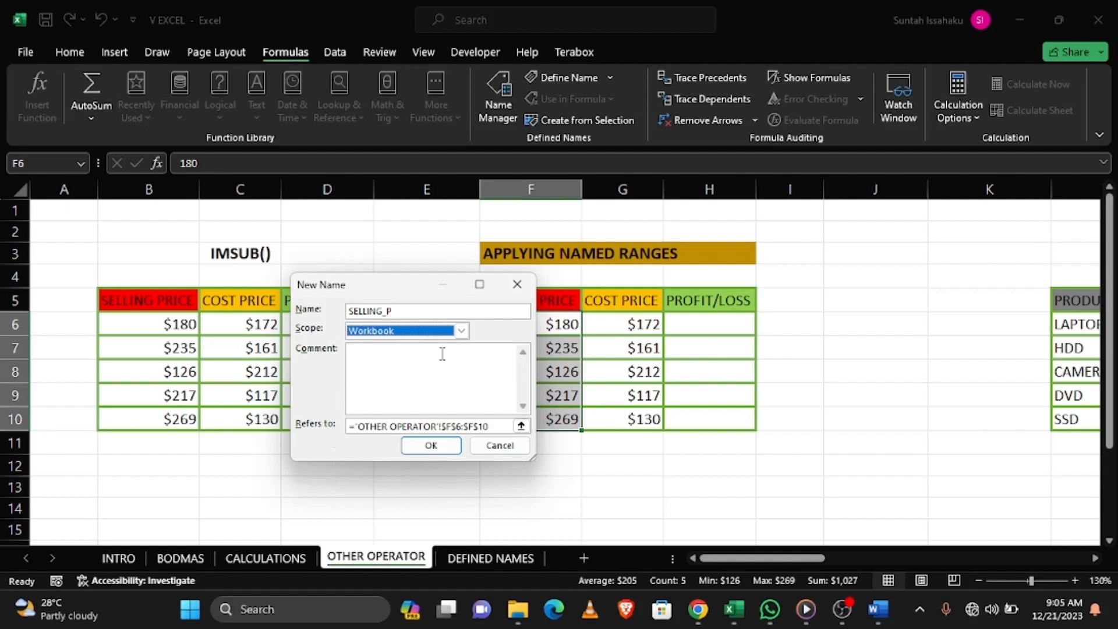
click(422, 449)
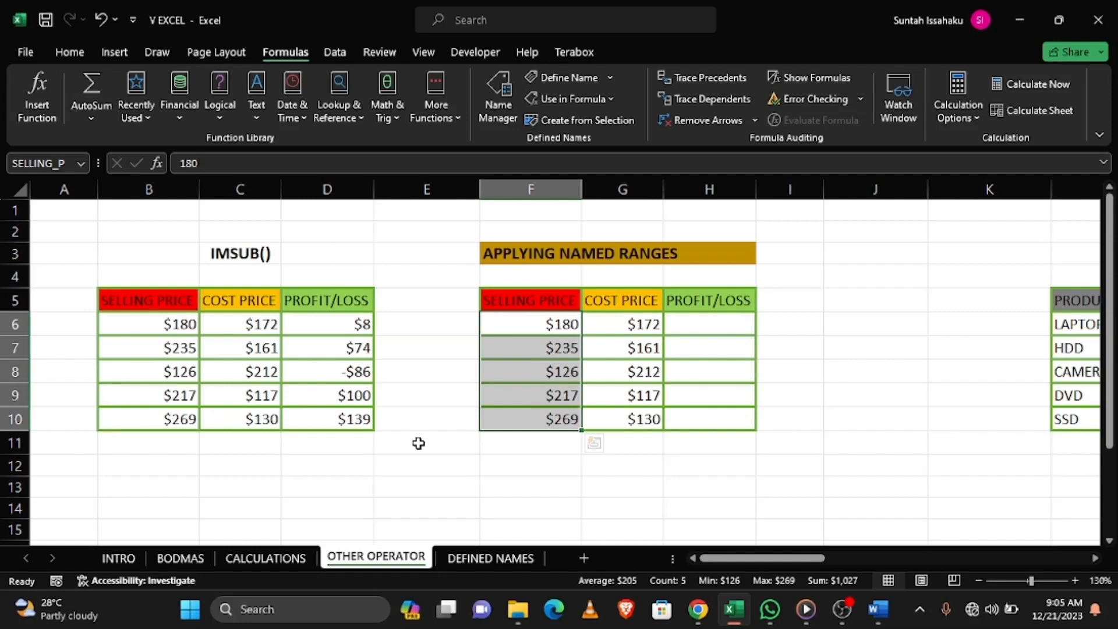
key(F3)
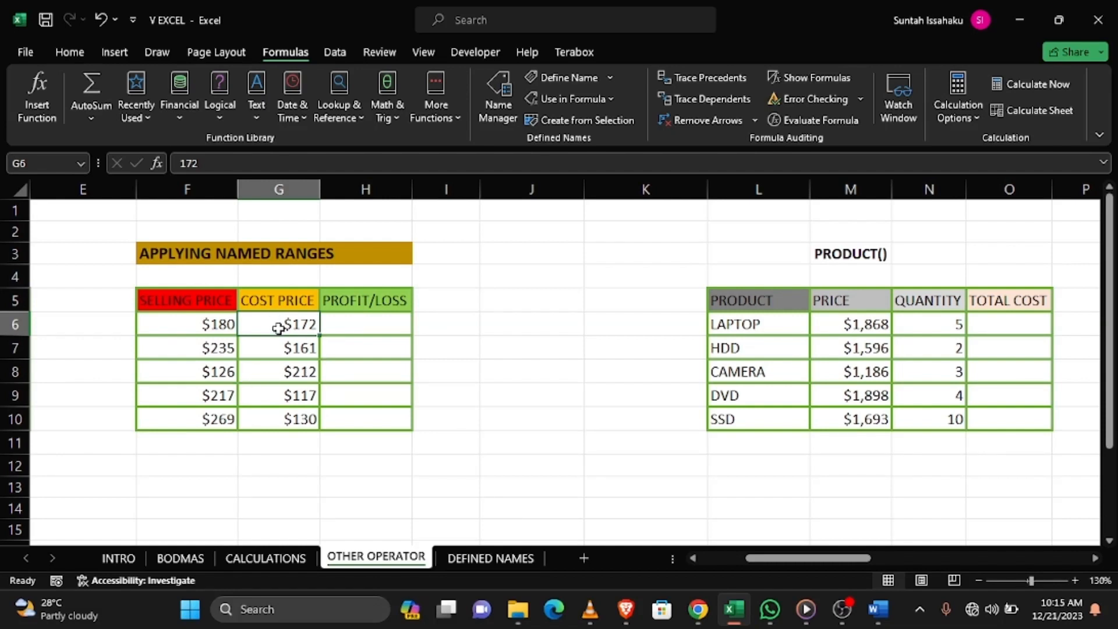
Name the cost prices in G6:G10 COST_P and check the name in the list of defined names
drag(280, 324, 280, 415)
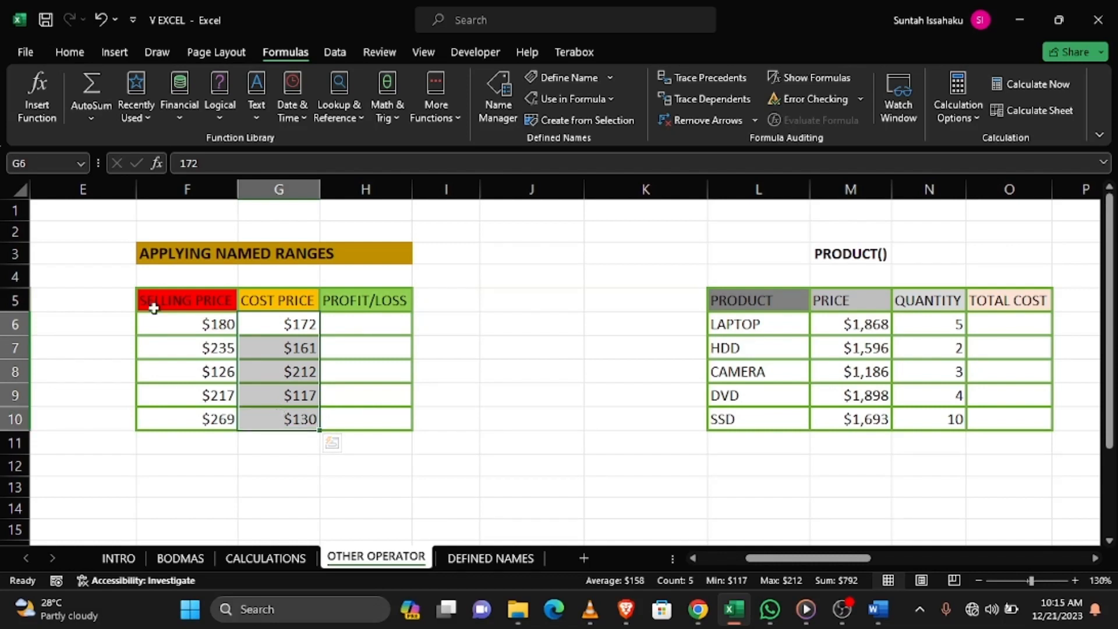
click(61, 164)
key(BackSpace)
key(Caps_Lock)
text(COST_P)
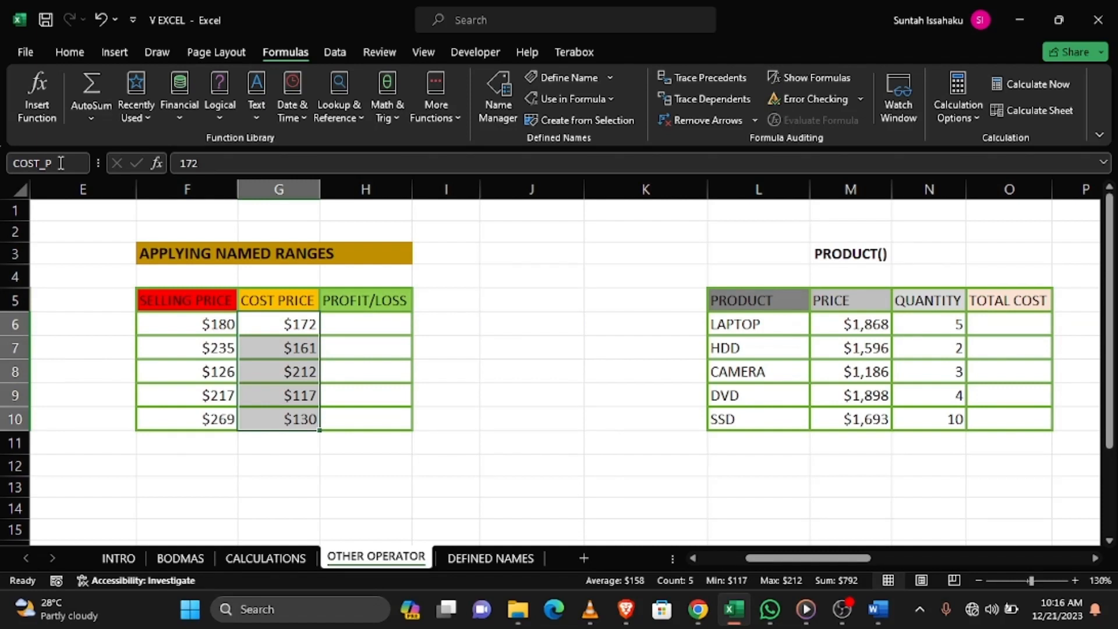
key(Return)
key(F3)
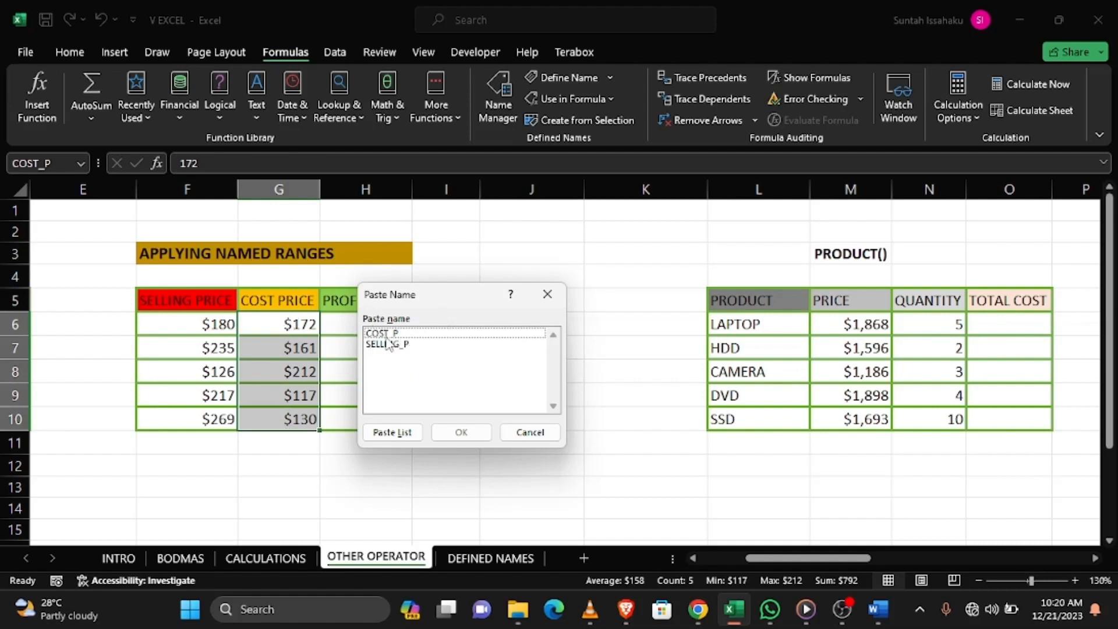
click(402, 336)
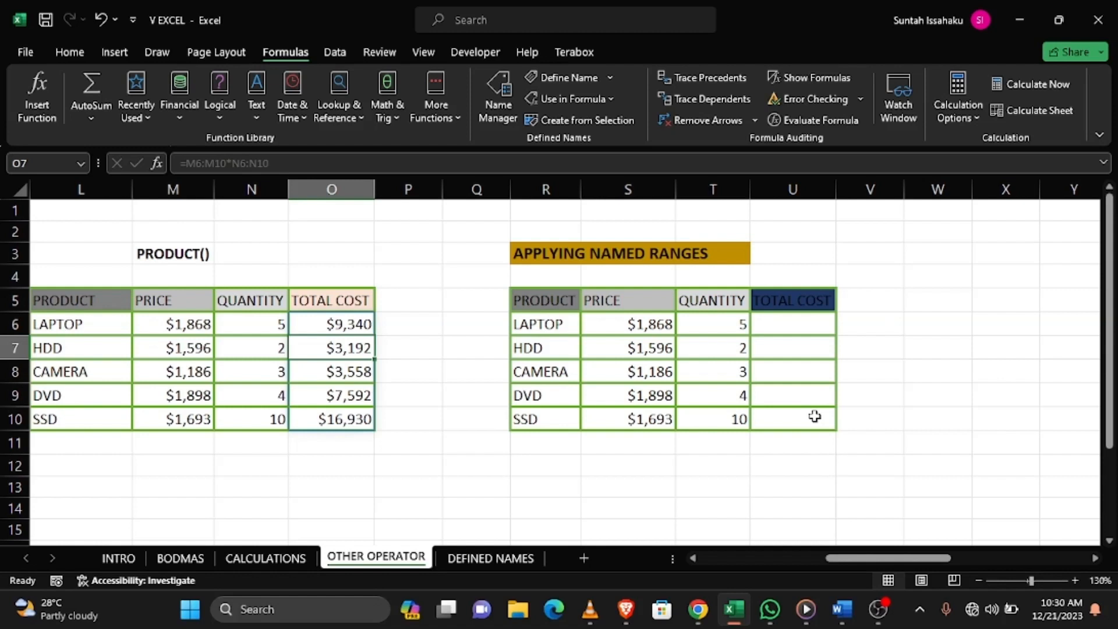
Create names from the top row of the price and quantity columns S5:T10 and check PRICE and QUANTITY in the defined names list
drag(617, 300, 704, 424)
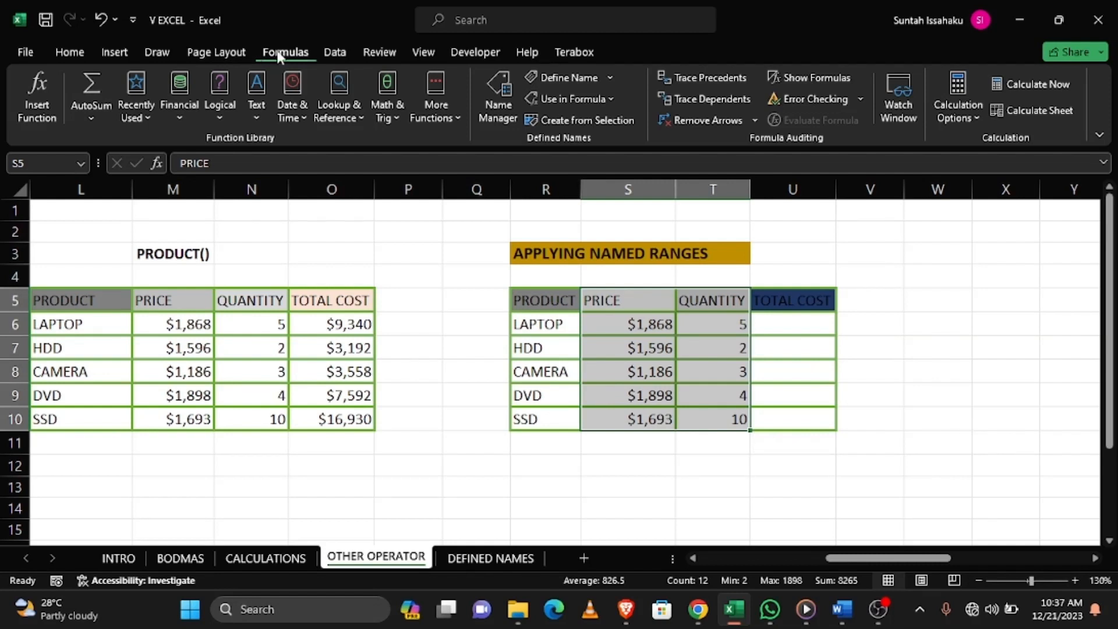
click(575, 119)
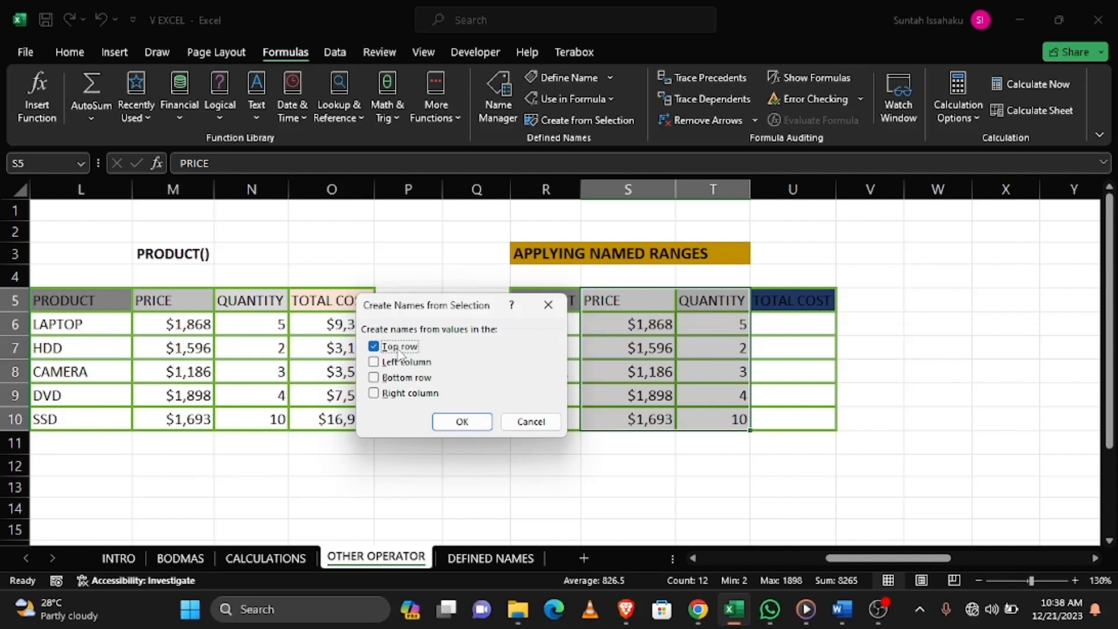
click(462, 422)
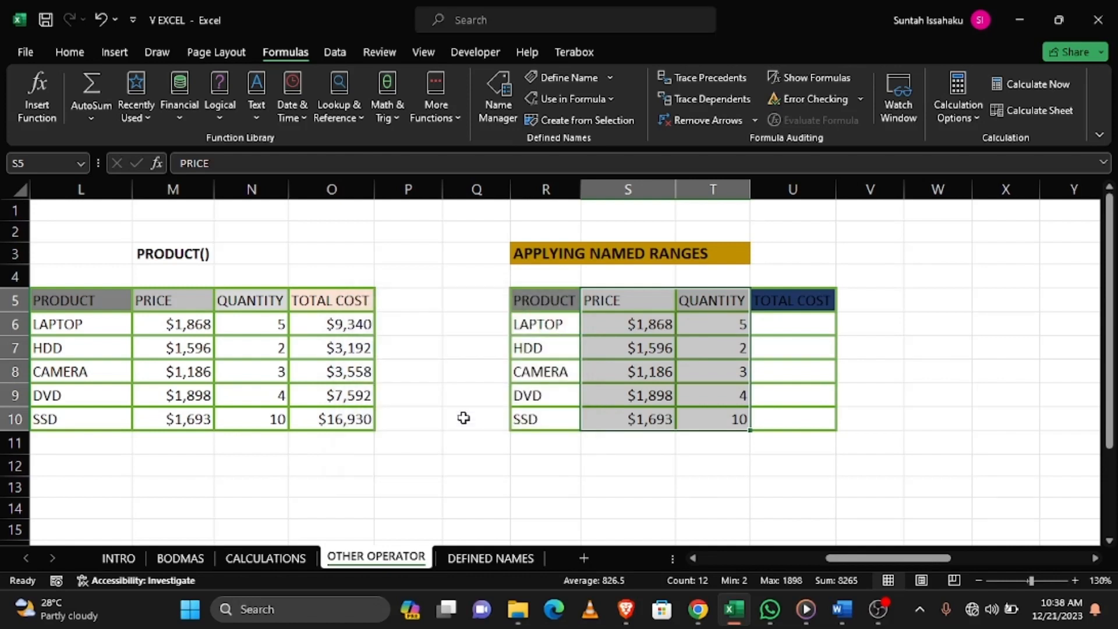
key(F3)
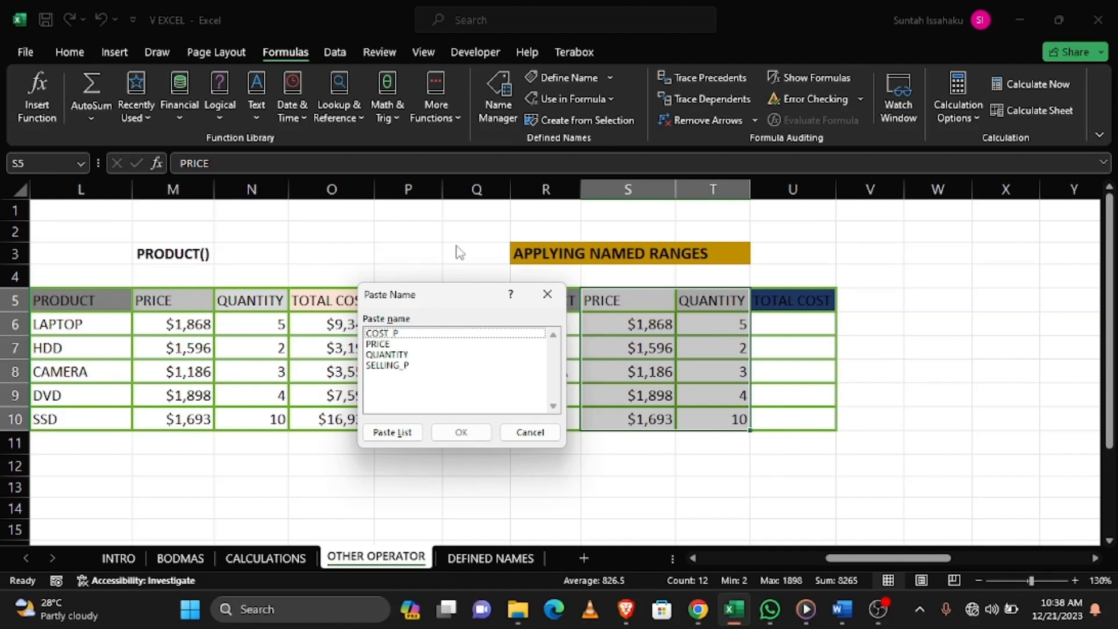
drag(449, 291, 394, 290)
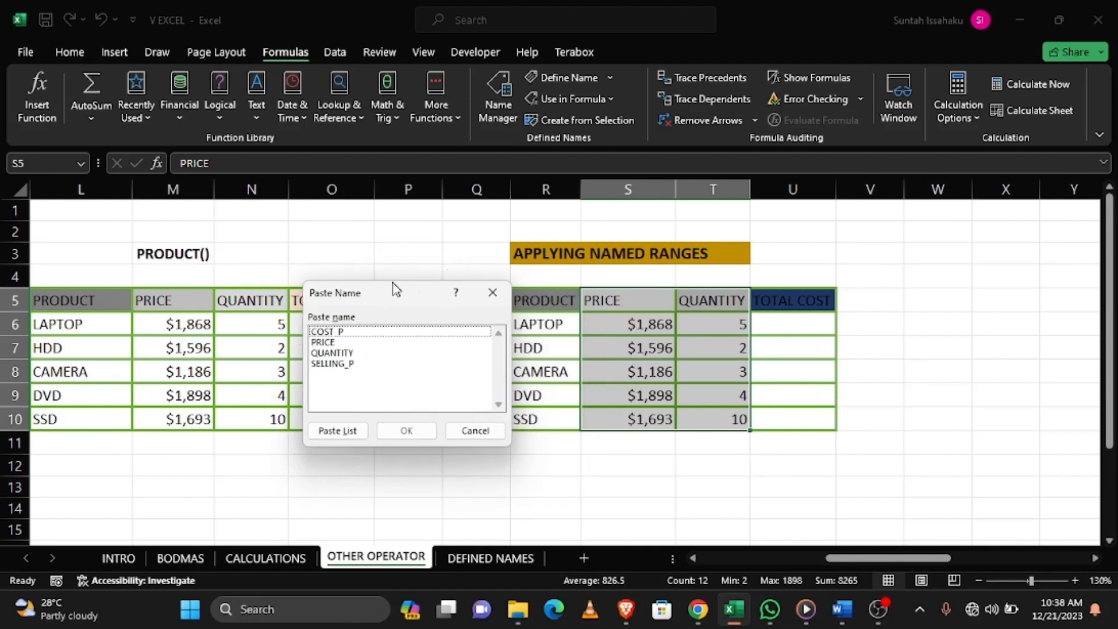
click(336, 343)
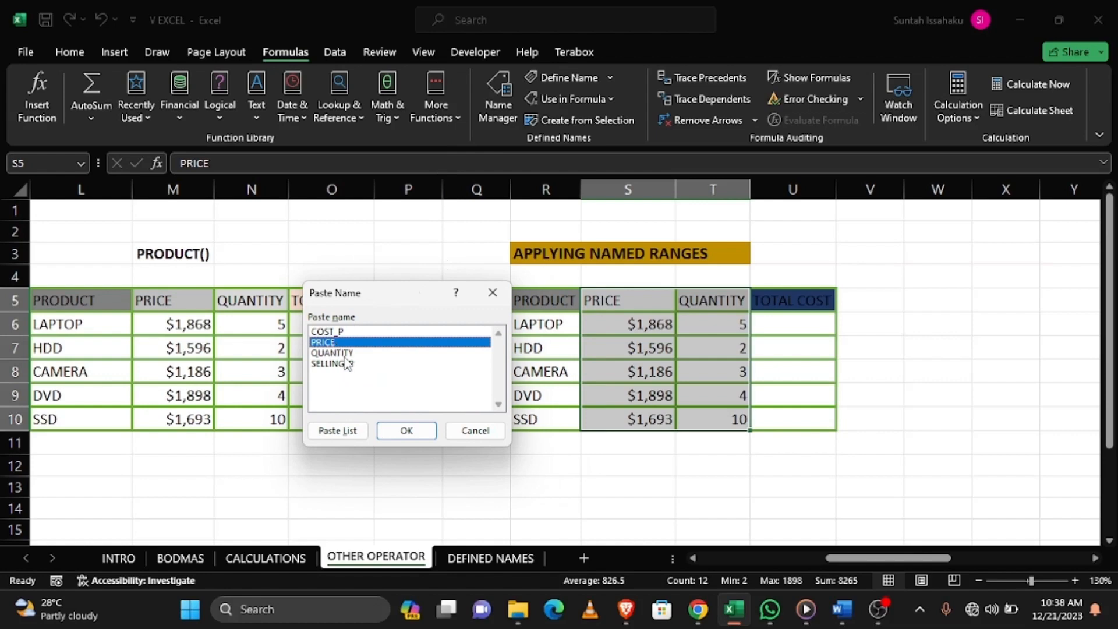
click(346, 354)
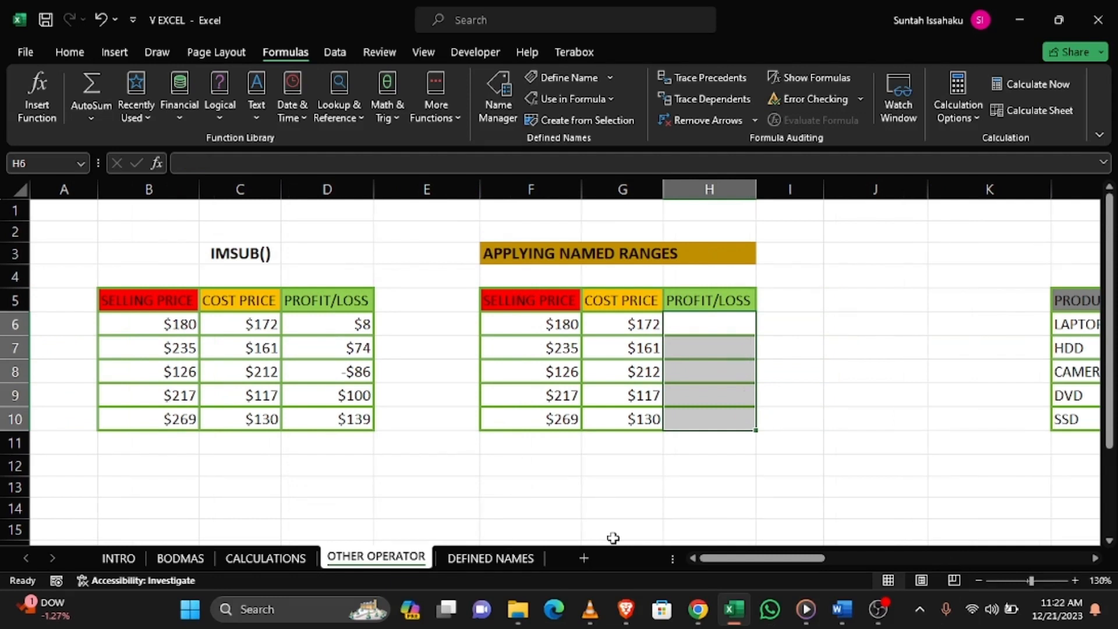
Enter =SELLING_P-COST_P in H6 using the defined names, and highlight D5:D10 and H5:H10 to compare both PROFIT/LOSS columns
click(702, 326)
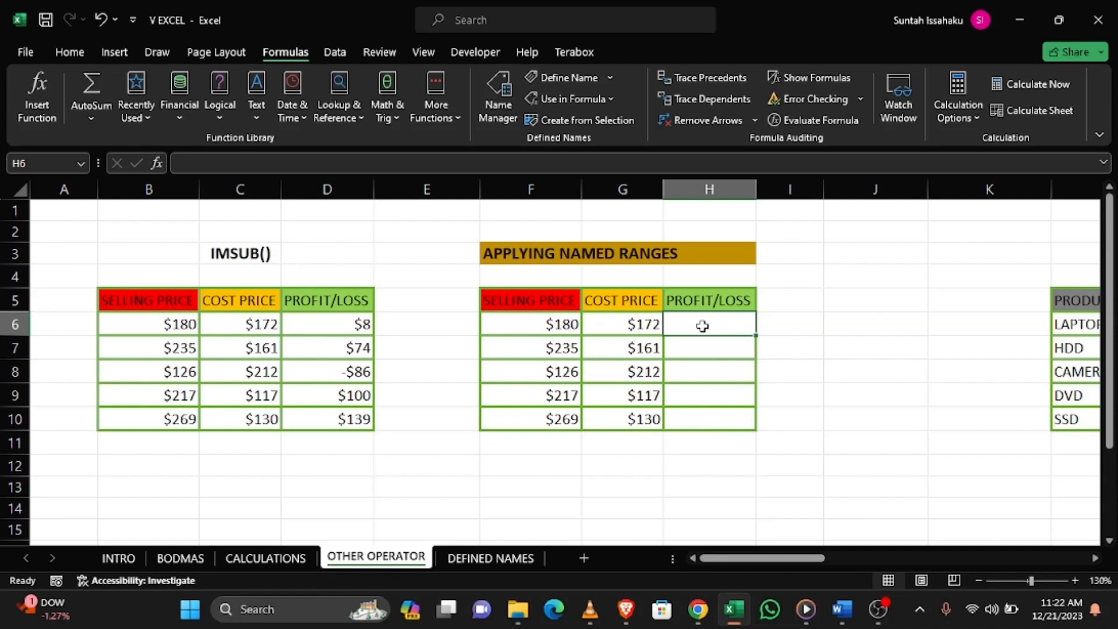
text(=)
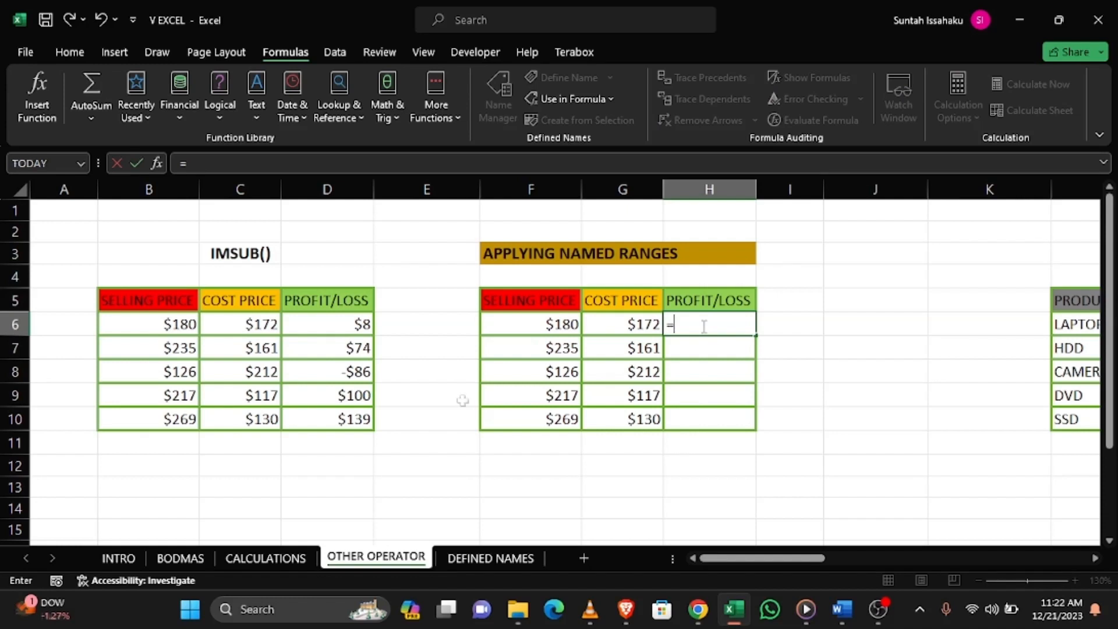
key(F3)
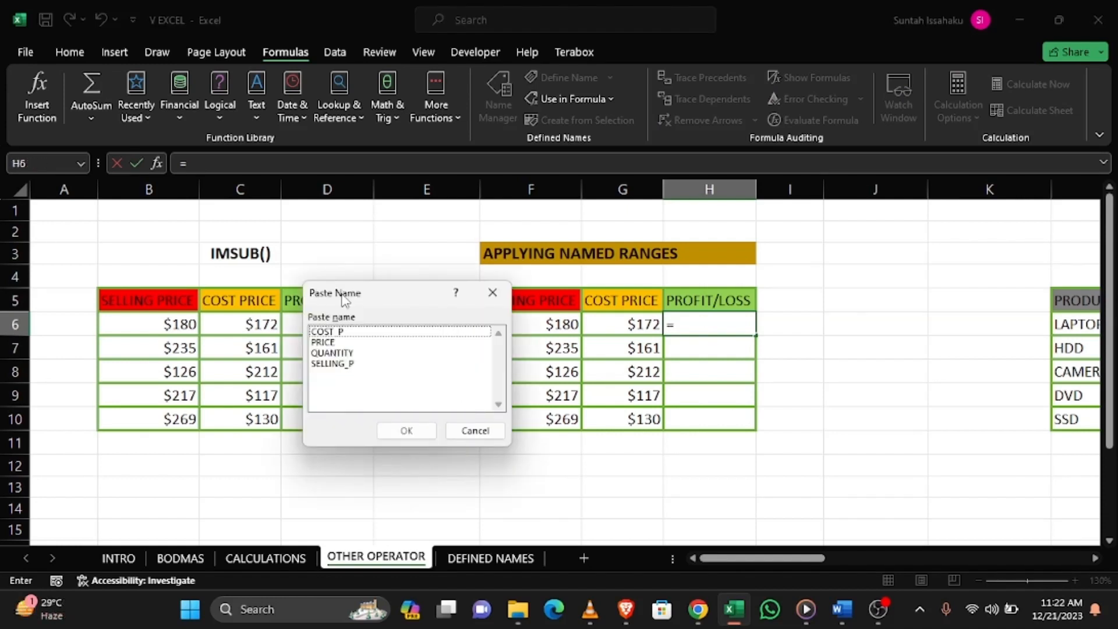
click(340, 364)
double_click(340, 366)
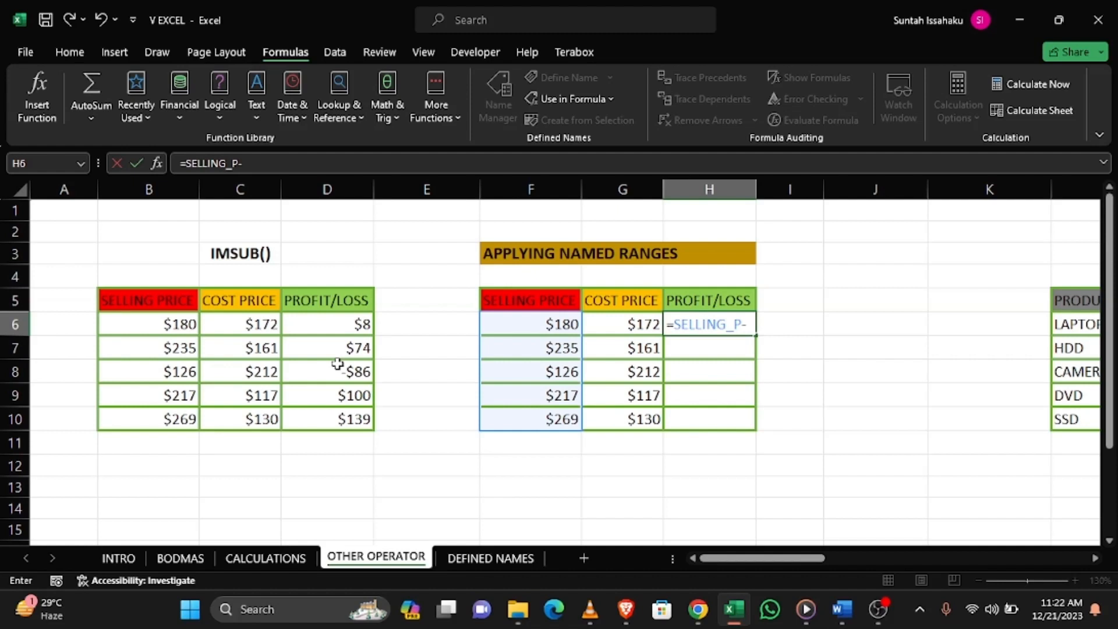
key(F3)
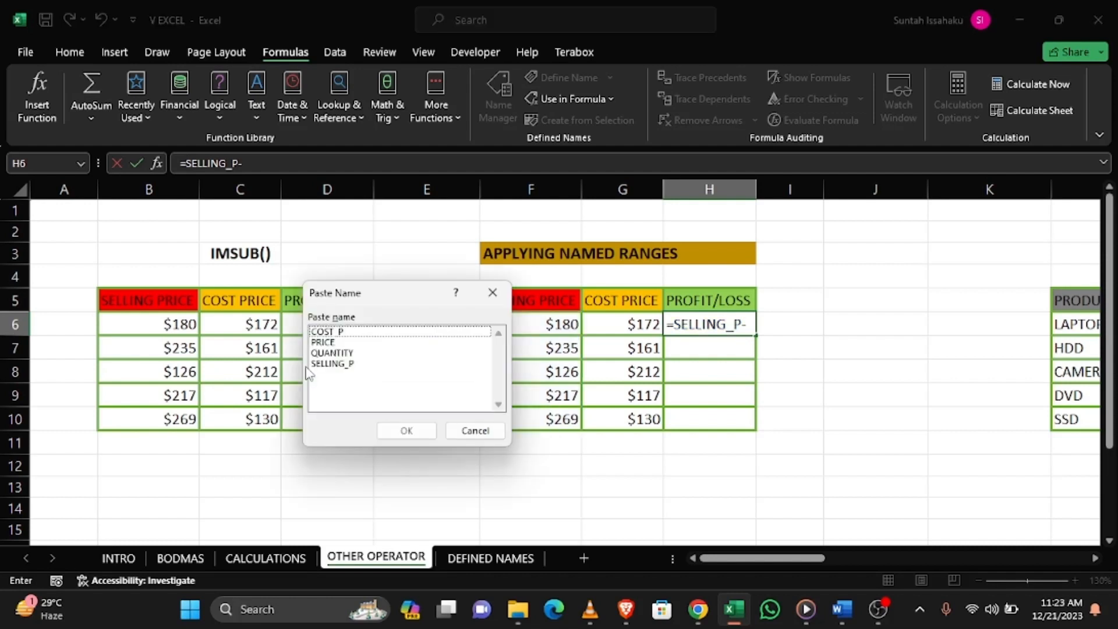
double_click(331, 332)
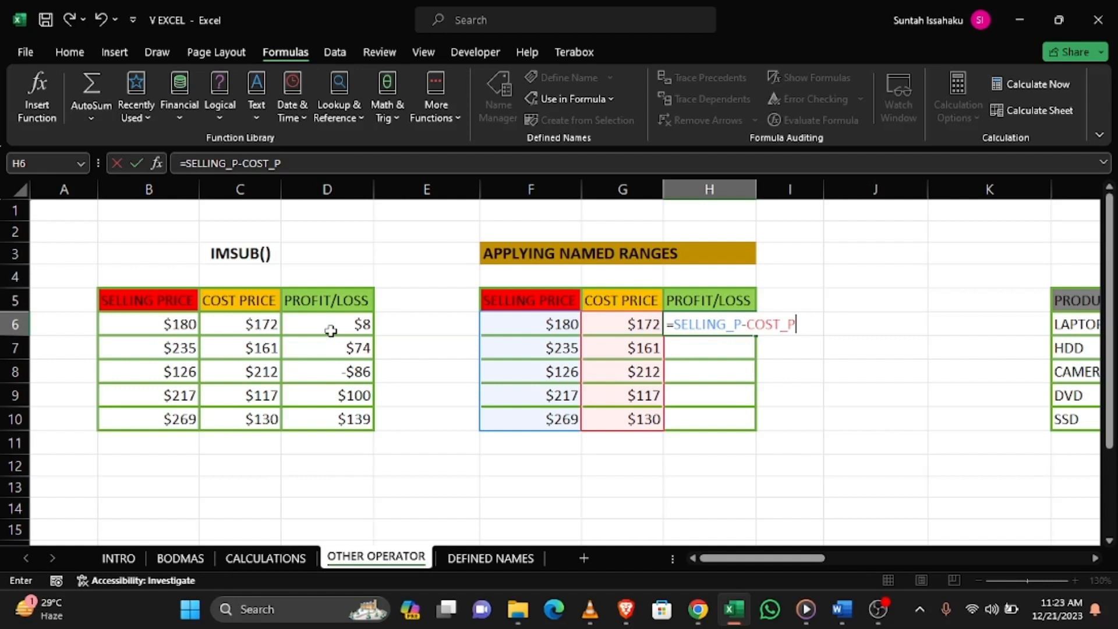
key(Return)
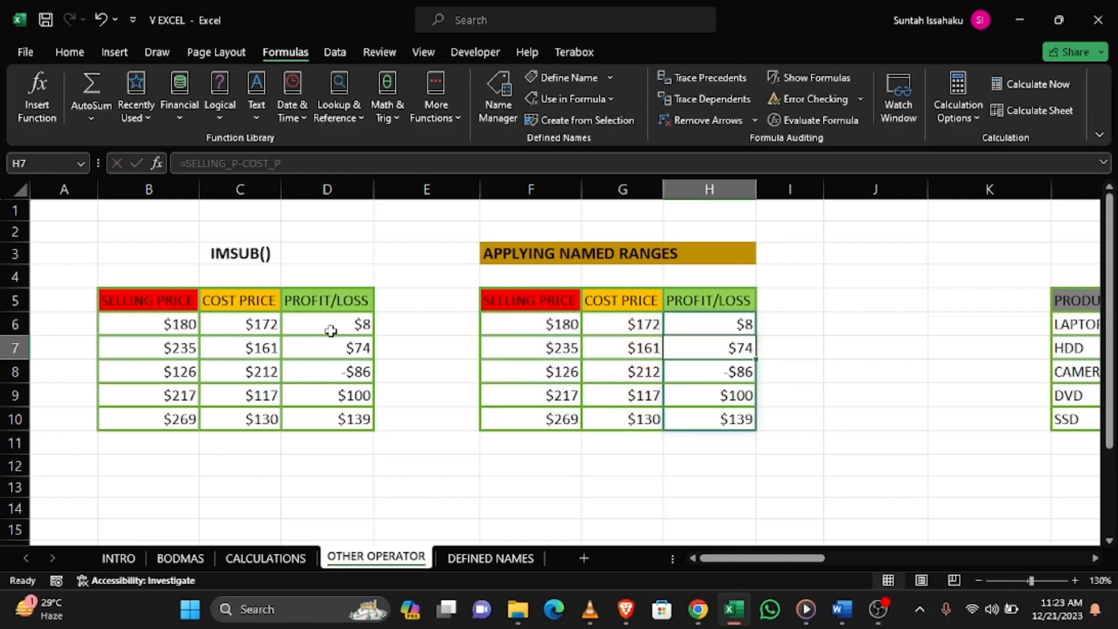
ctrl+click(335, 302)
drag(335, 302, 341, 414)
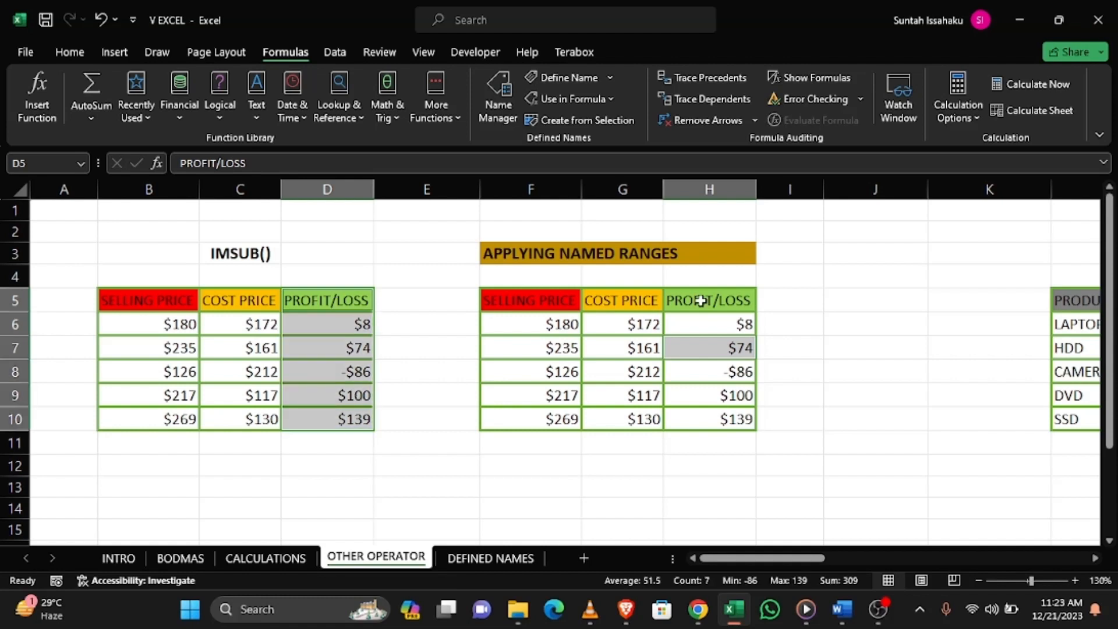
drag(701, 300, 705, 383)
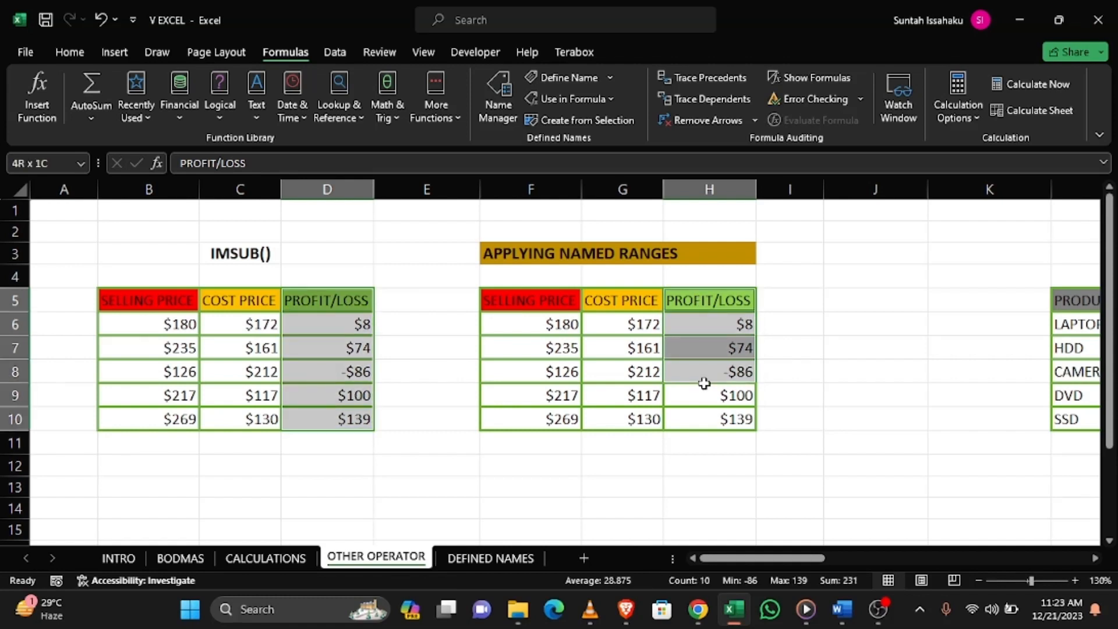
drag(705, 384, 706, 418)
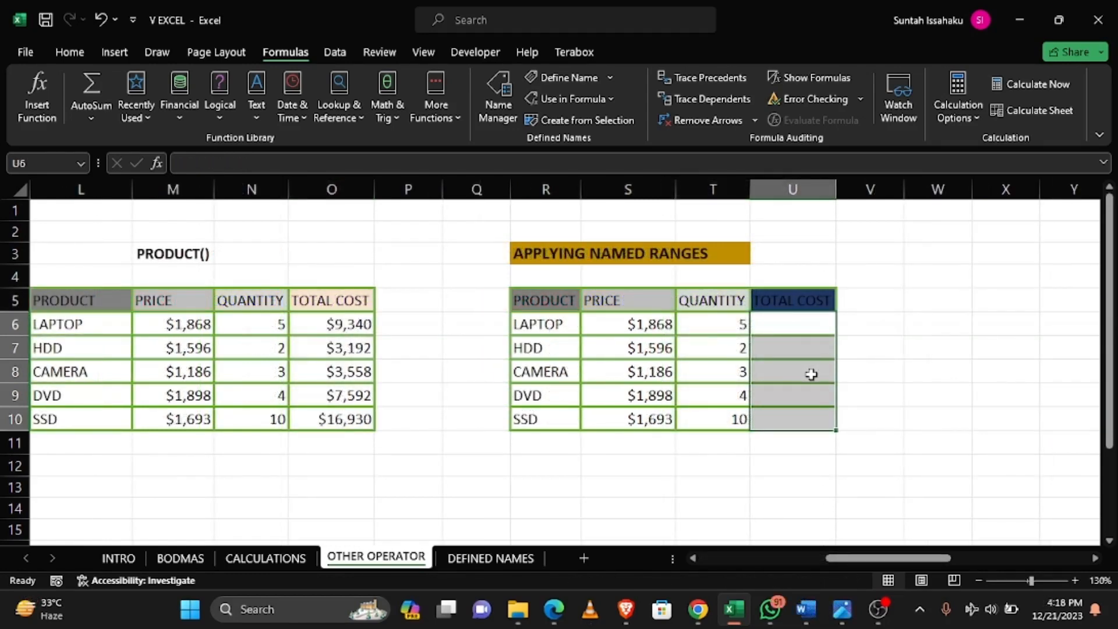
Enter =PRICE*QUANTITY in U6 using the defined names to calculate the TOTAL COST column
click(794, 328)
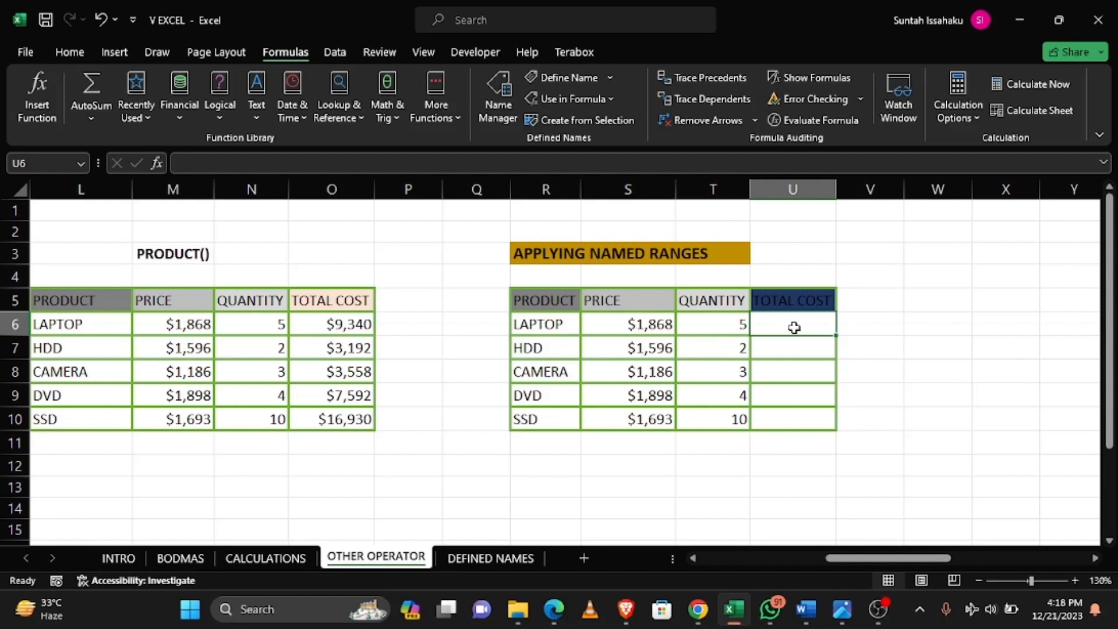
text(=)
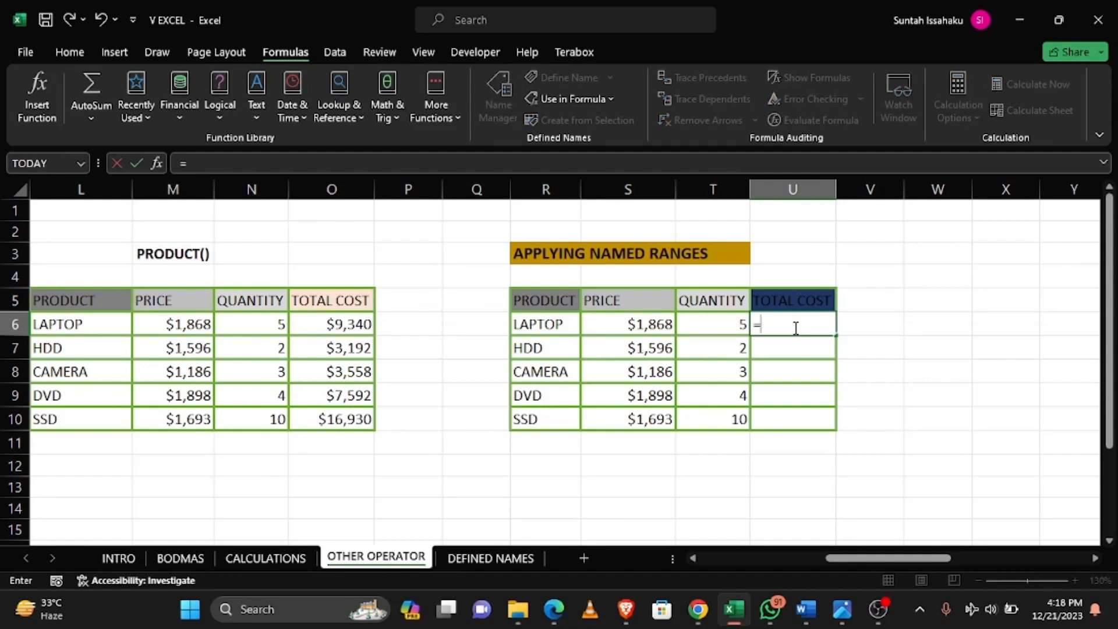
key(F3)
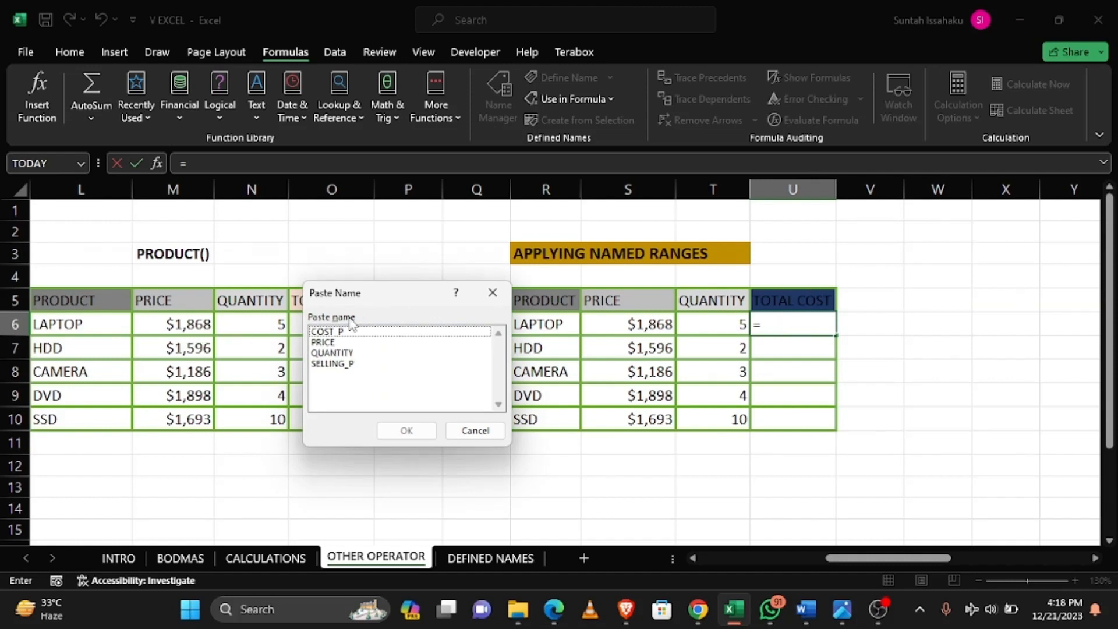
double_click(323, 343)
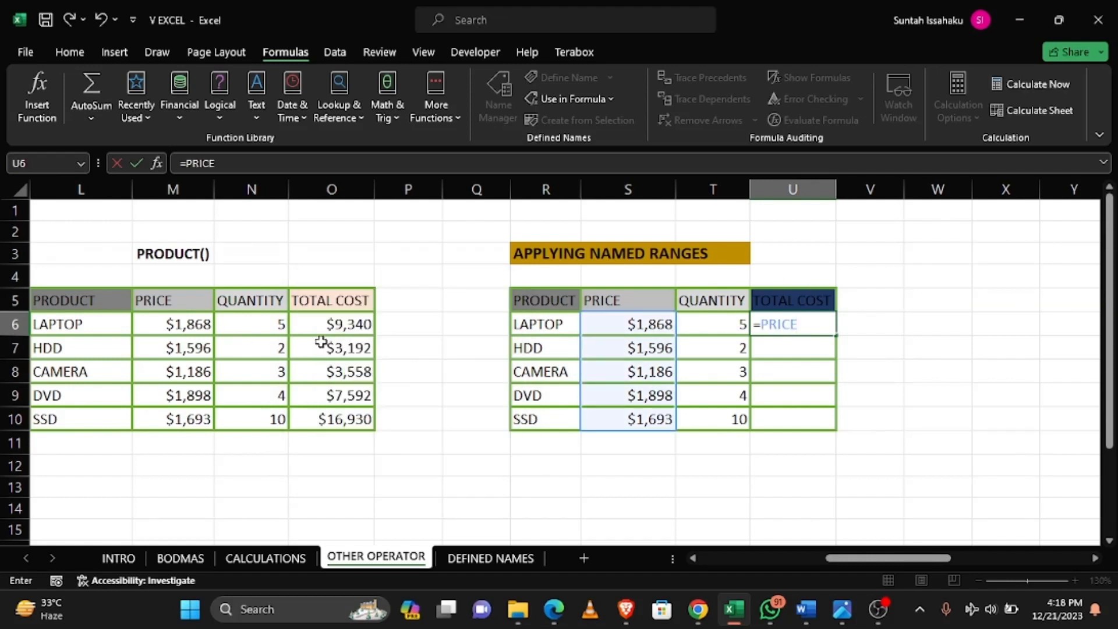
text(*)
key(F3)
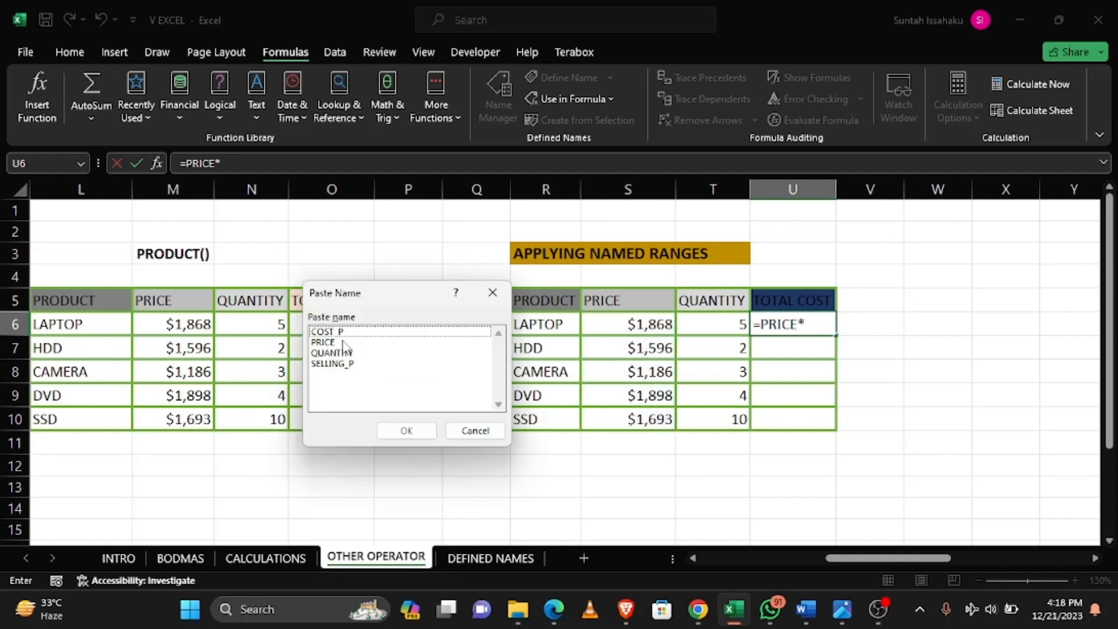
double_click(337, 352)
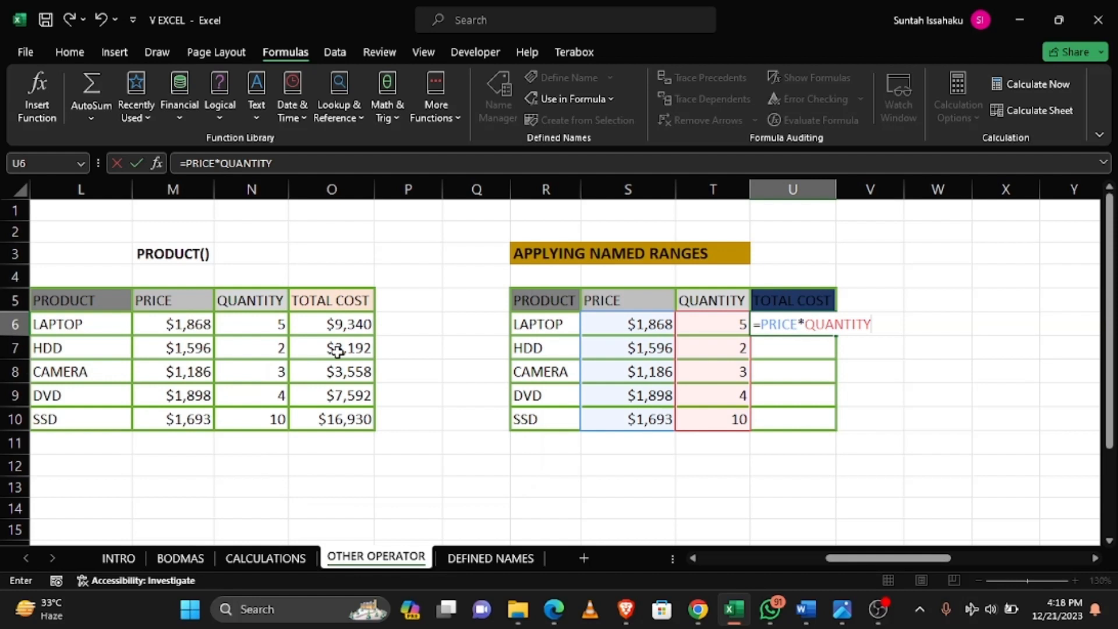
key(Return)
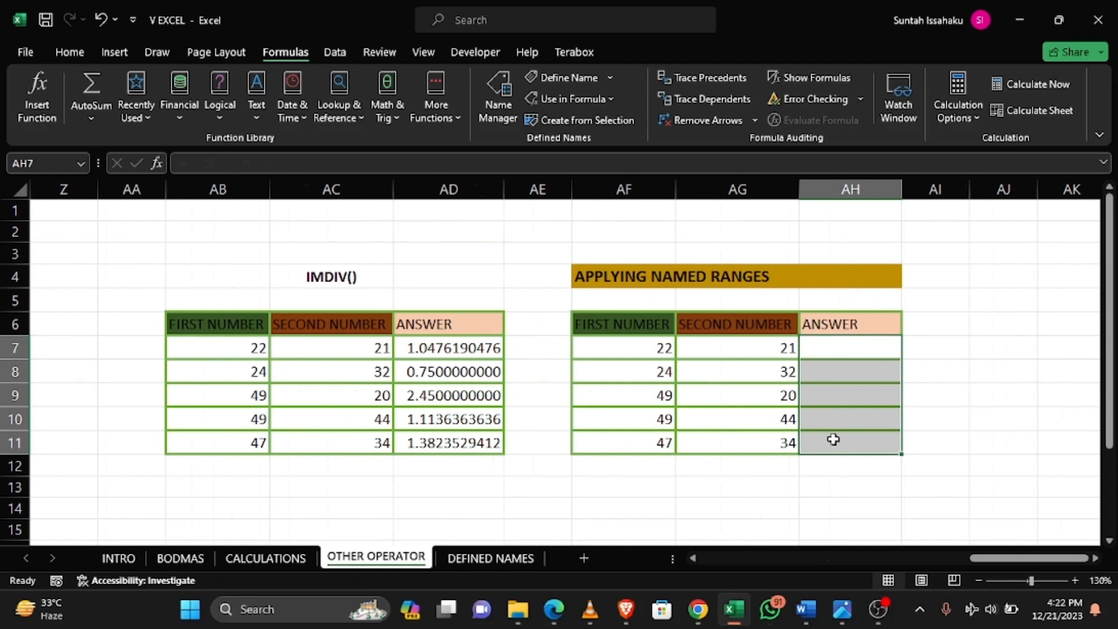
Create names from the top row of the FIRST NUMBER and SECOND NUMBER columns in AF6:AG11
click(853, 346)
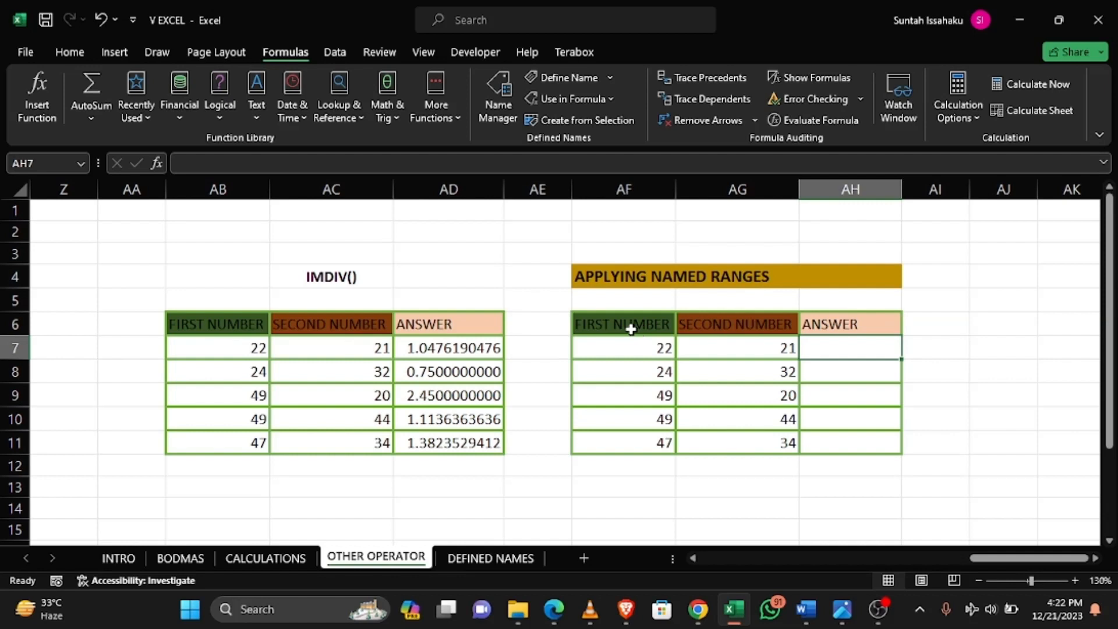
drag(630, 329, 755, 444)
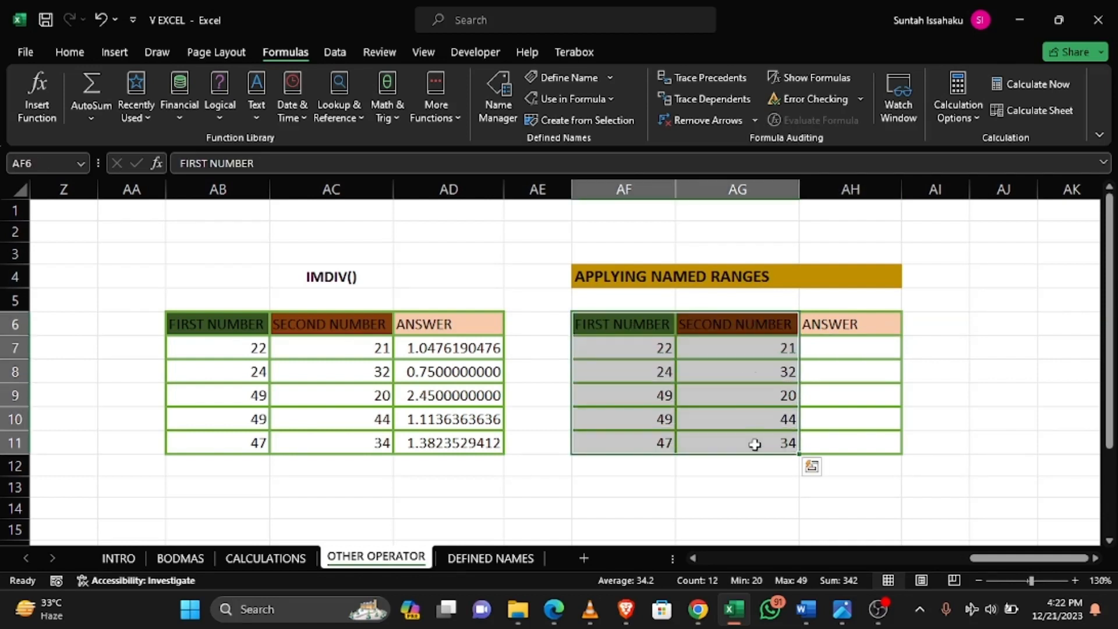
click(602, 120)
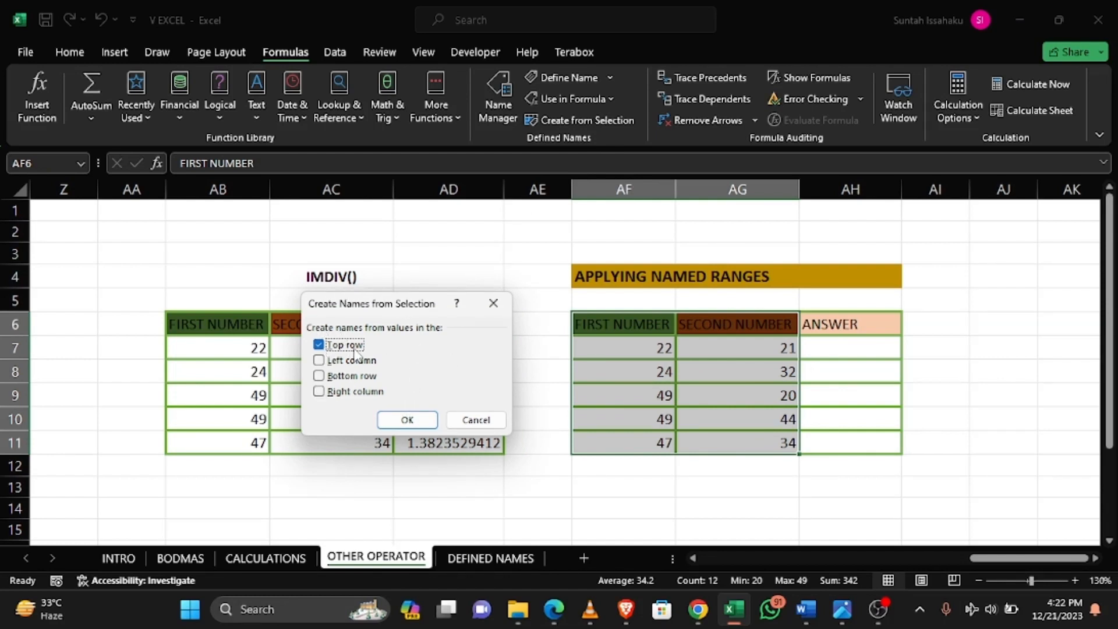
click(402, 417)
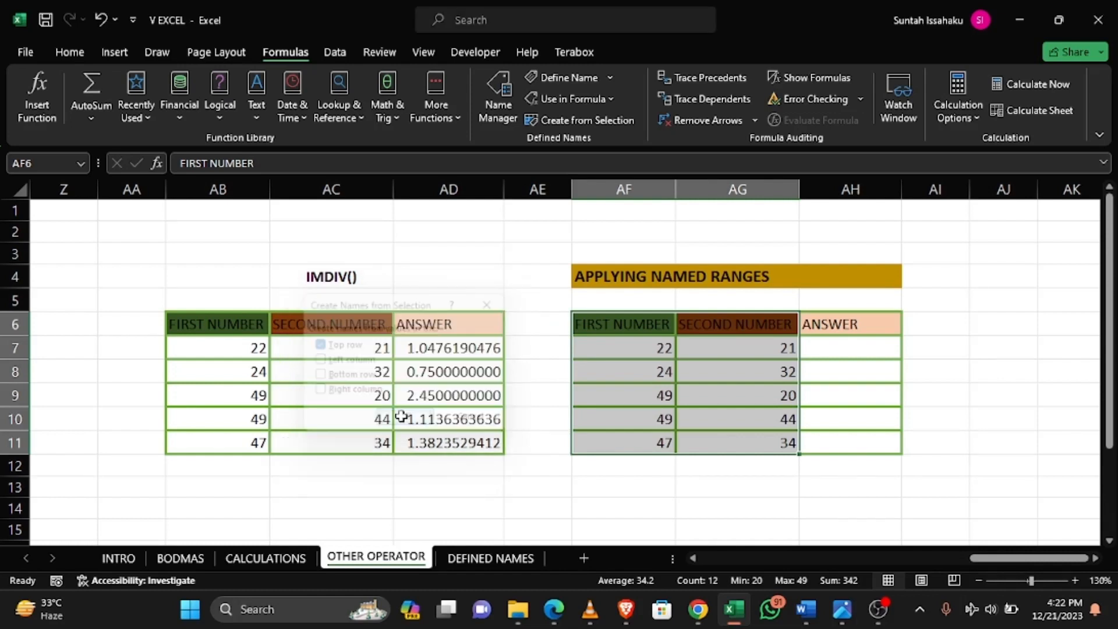
Enter =FIRST_NUMBER/SECOND_NUMBER in AH7 using the defined names to fill the ANSWER column
click(840, 344)
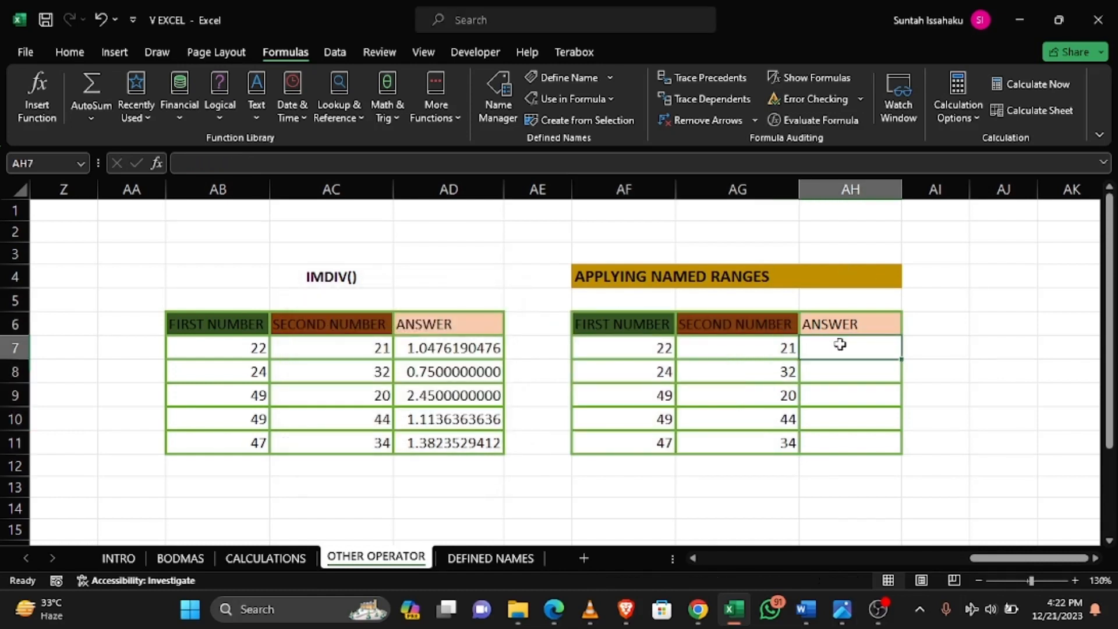
text(=)
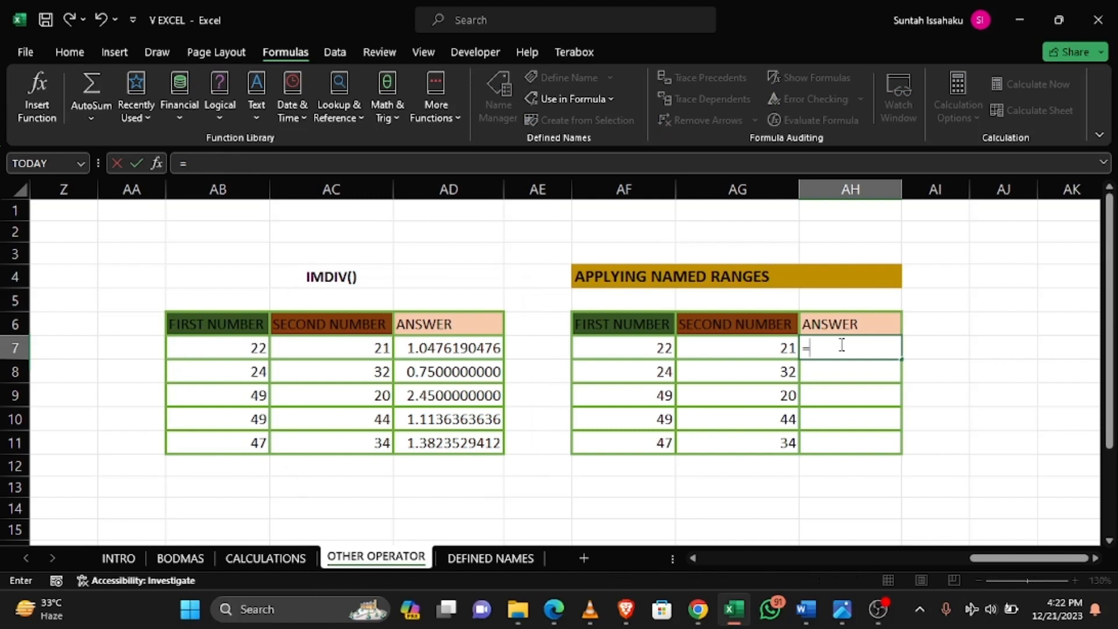
key(F3)
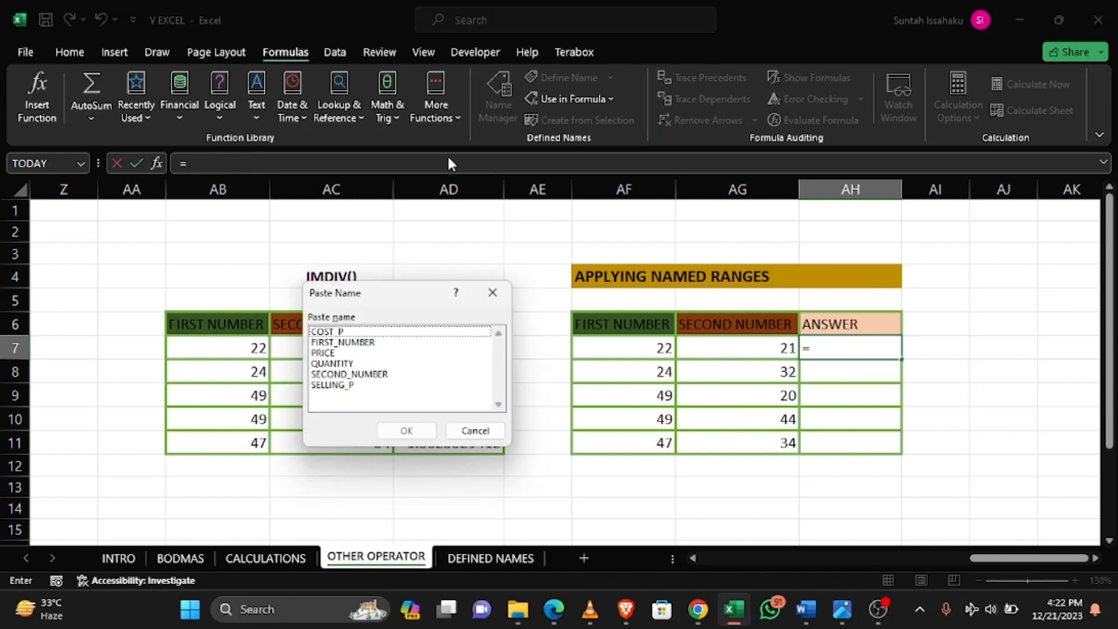
click(362, 340)
key(Return)
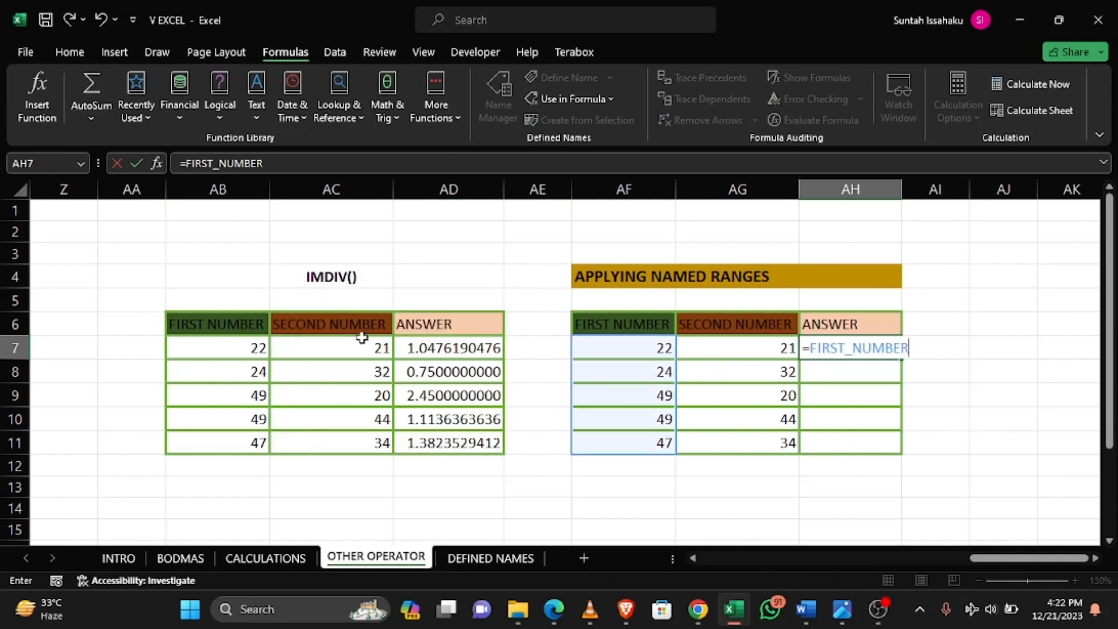
text(/)
key(F3)
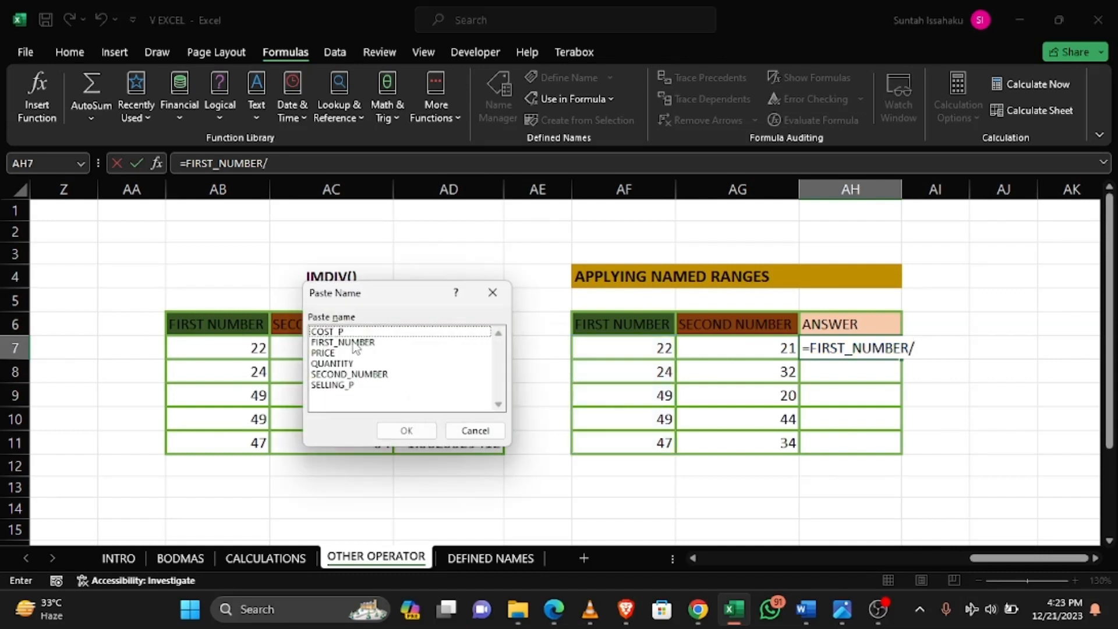
click(348, 375)
key(Return)
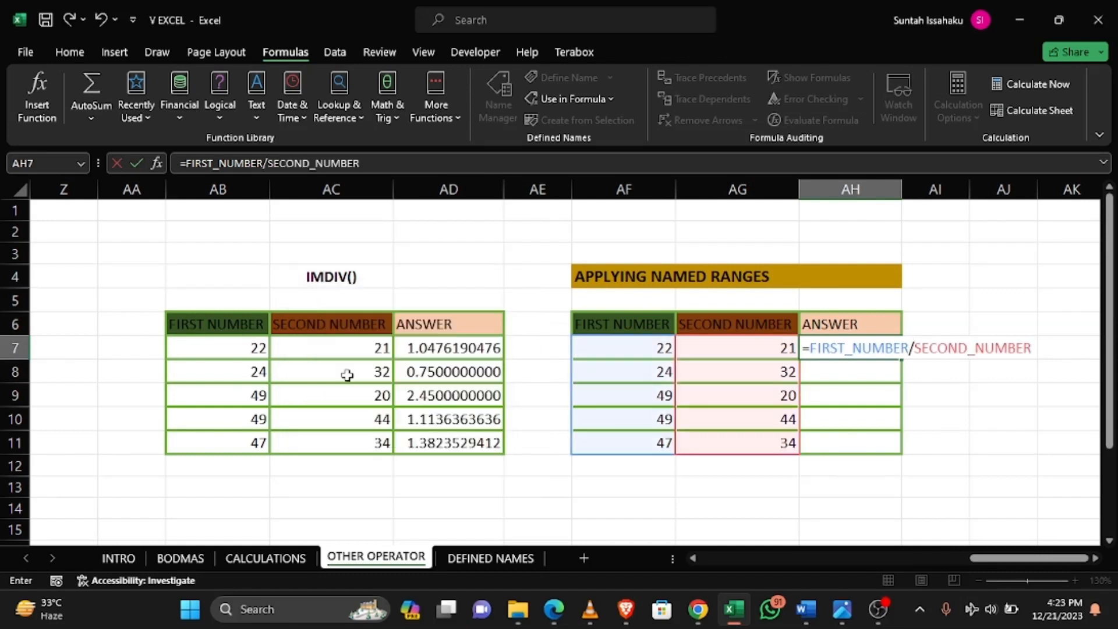
key(Return)
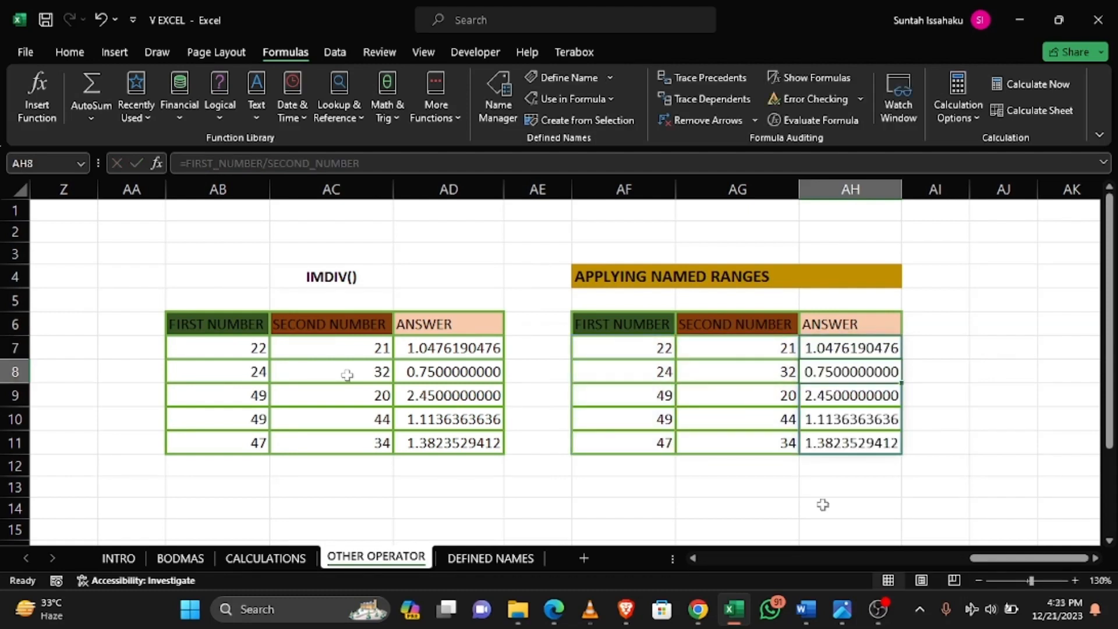